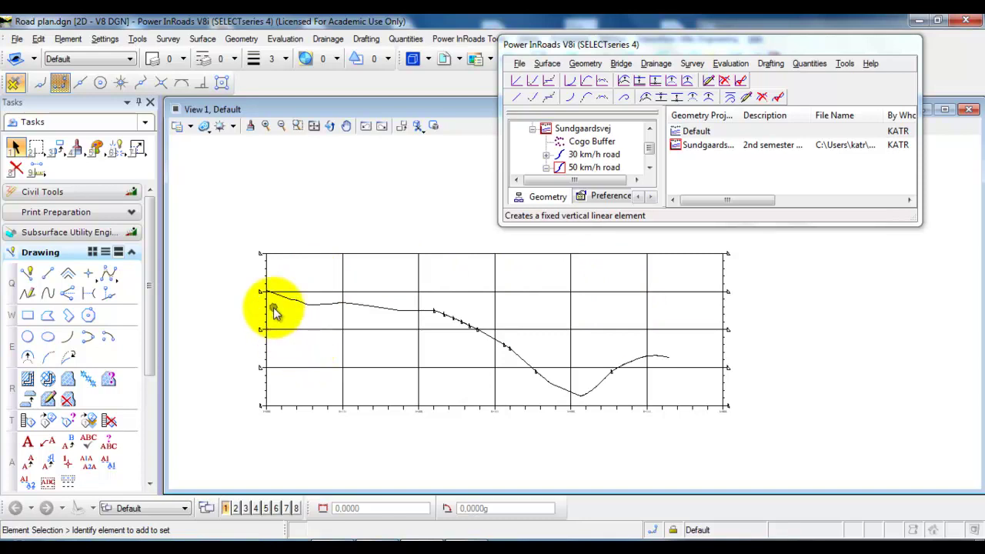
Step: Start a fixed vertical line by point, grade and distance, fixing its start station and elevation at the beginning of the ground profile
click(515, 80)
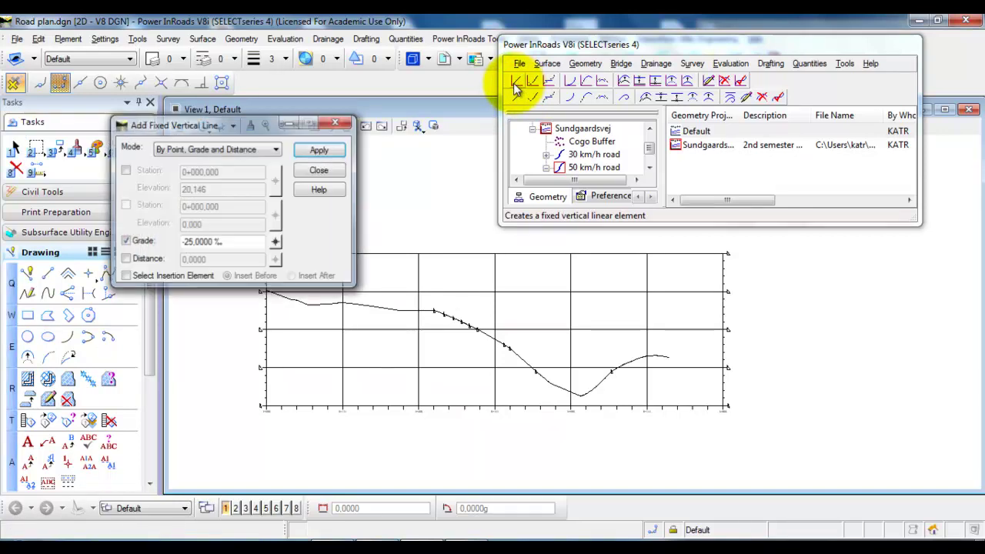
middle_drag(279, 345, 321, 378)
scroll(306, 327, up, 2)
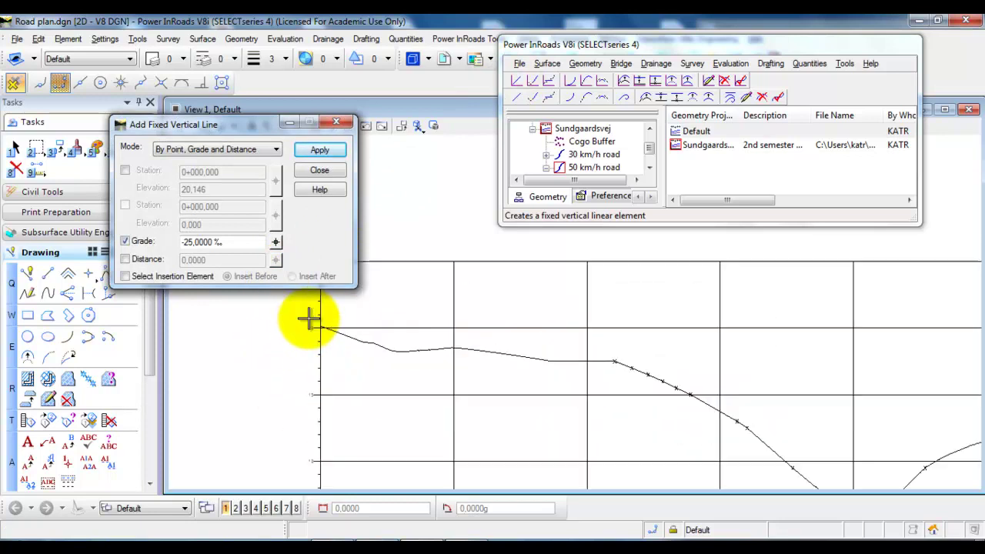
click(125, 172)
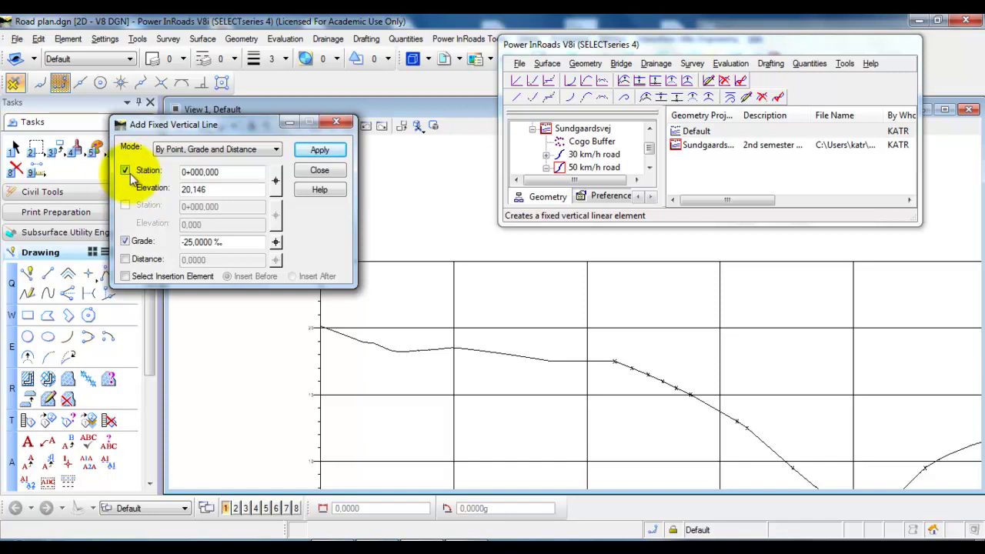
click(275, 180)
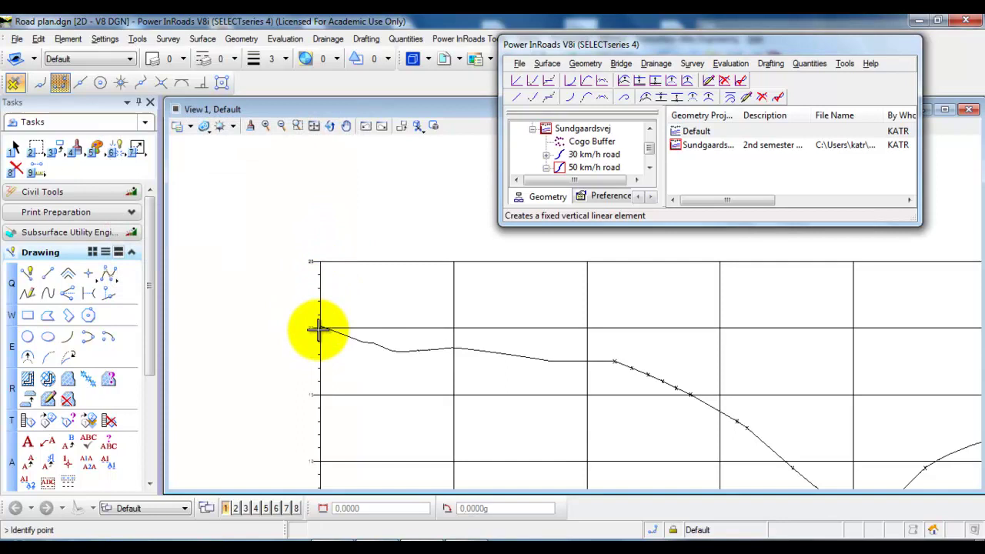
scroll(318, 325, up, 1)
scroll(318, 330, up, 1)
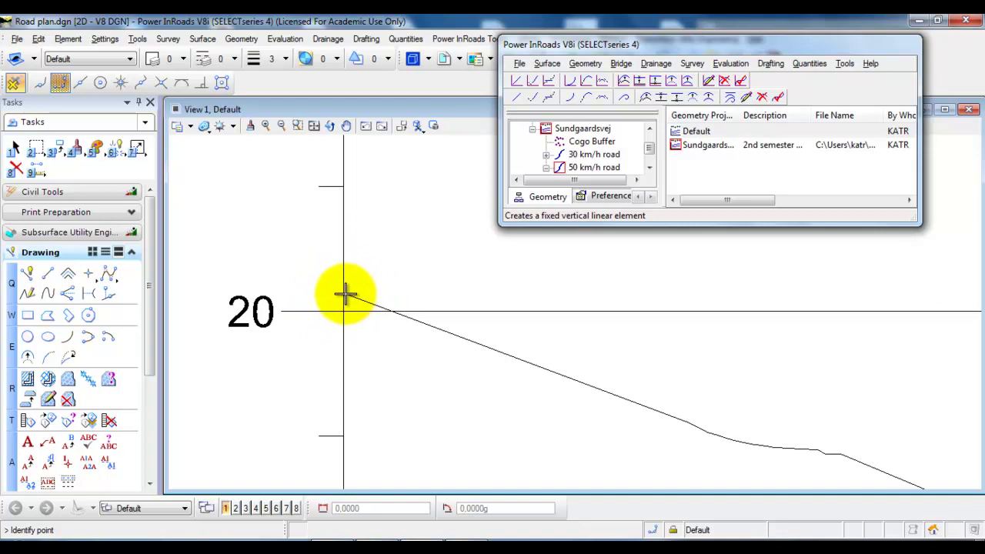
mouse_move(344, 293)
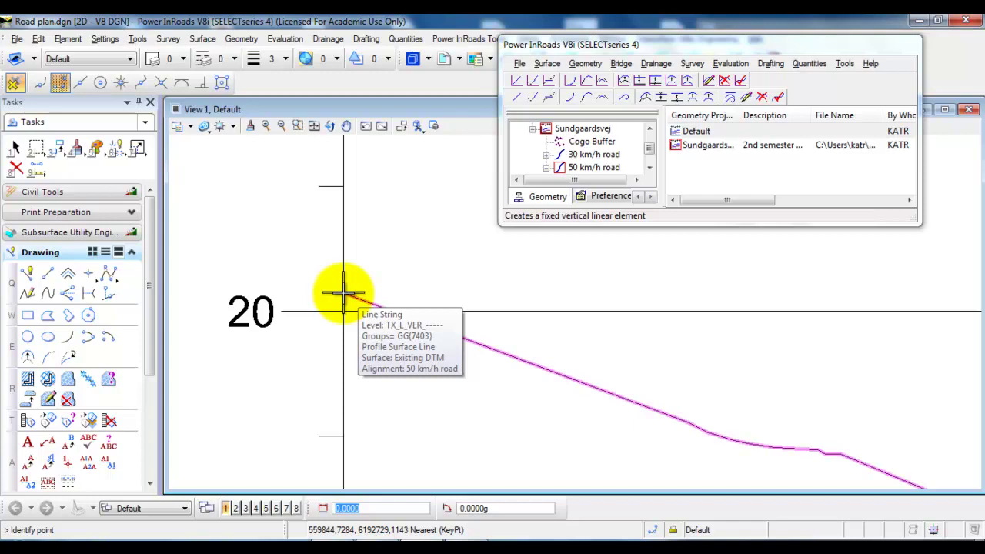
click(343, 293)
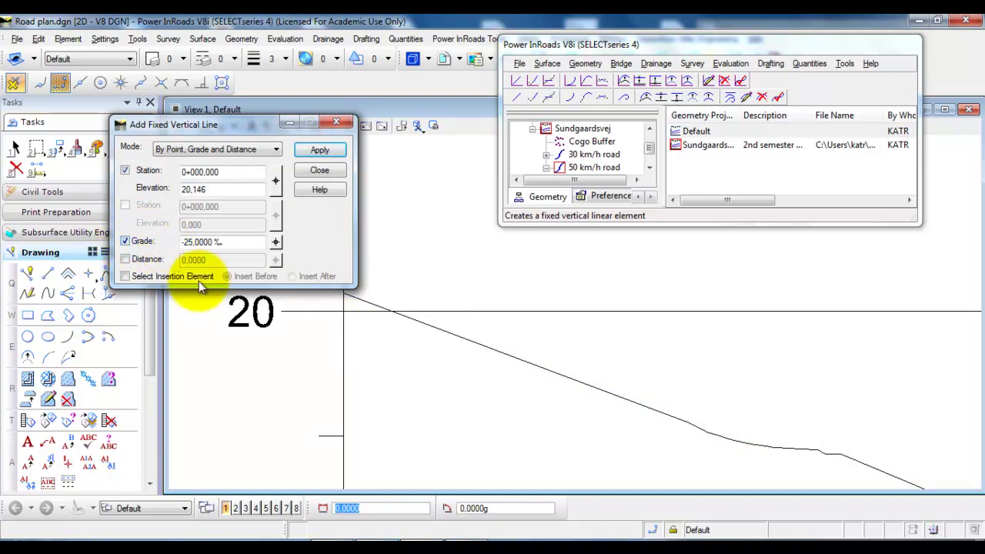
Step: Set the grade to -0,025 and place the first vertical line about 83 m long from the profile's start, accepting it
drag(241, 242, 179, 243)
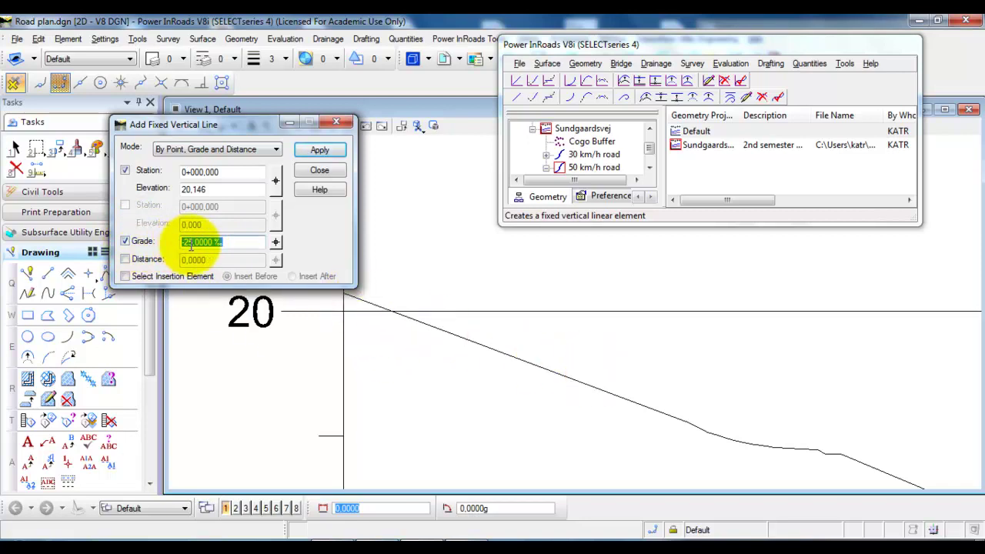
text(-0,025)
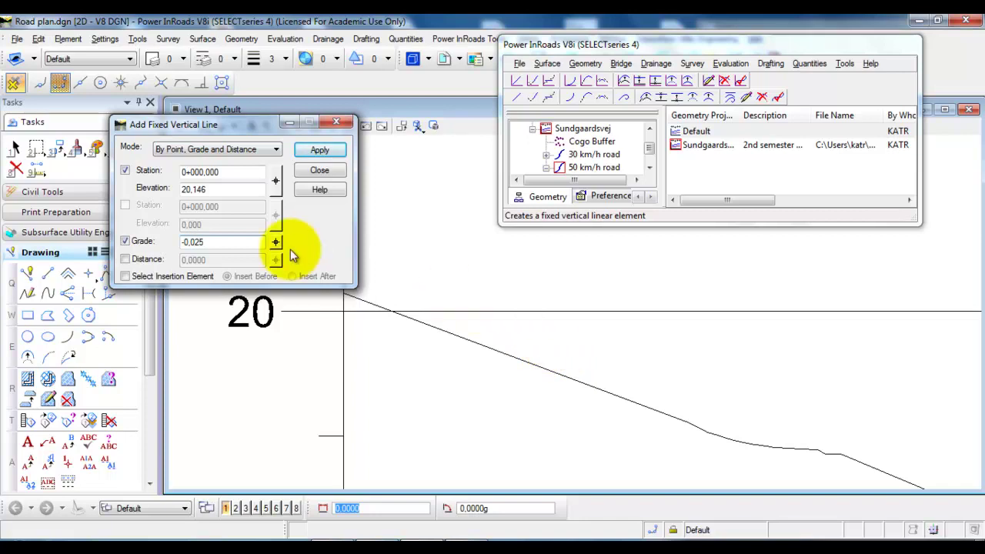
key(Tab)
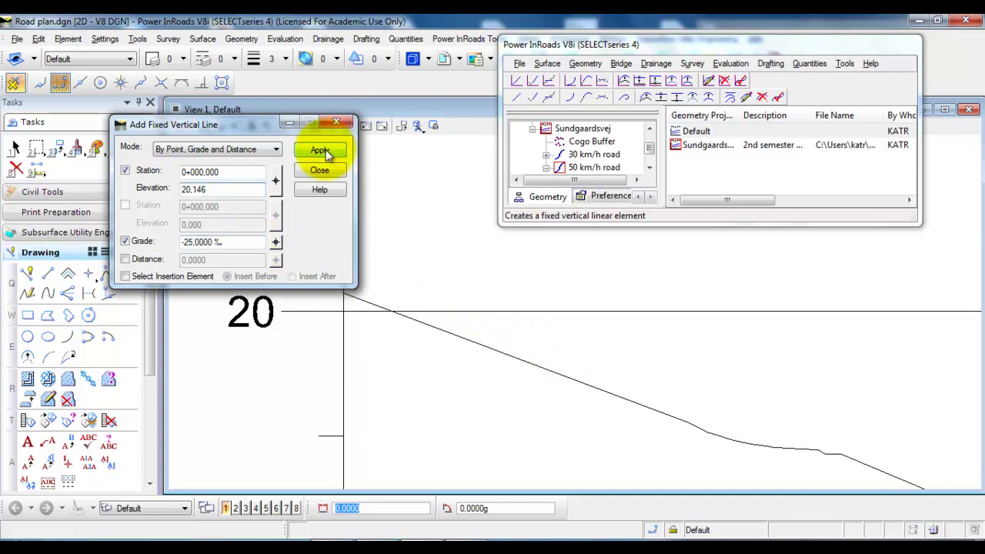
click(325, 150)
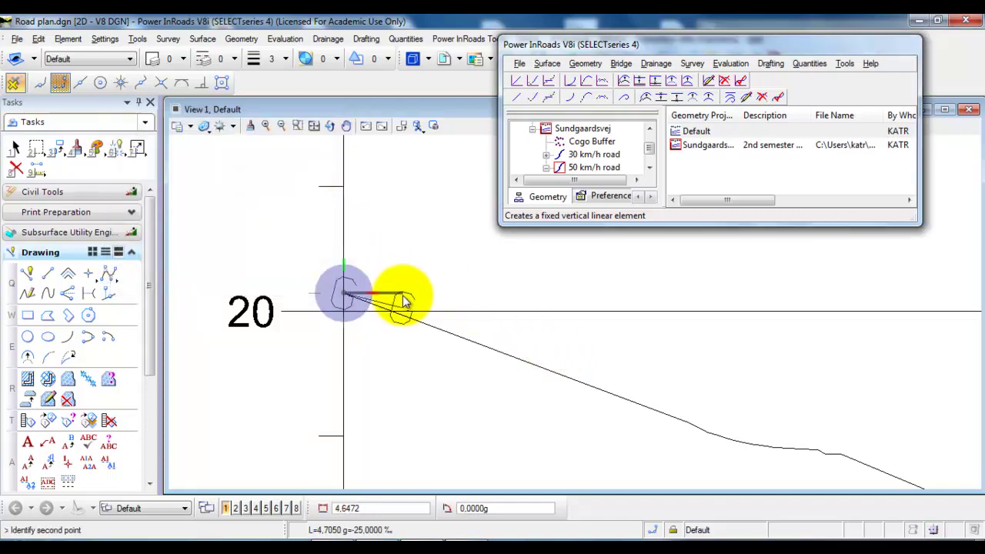
scroll(401, 300, down, 3)
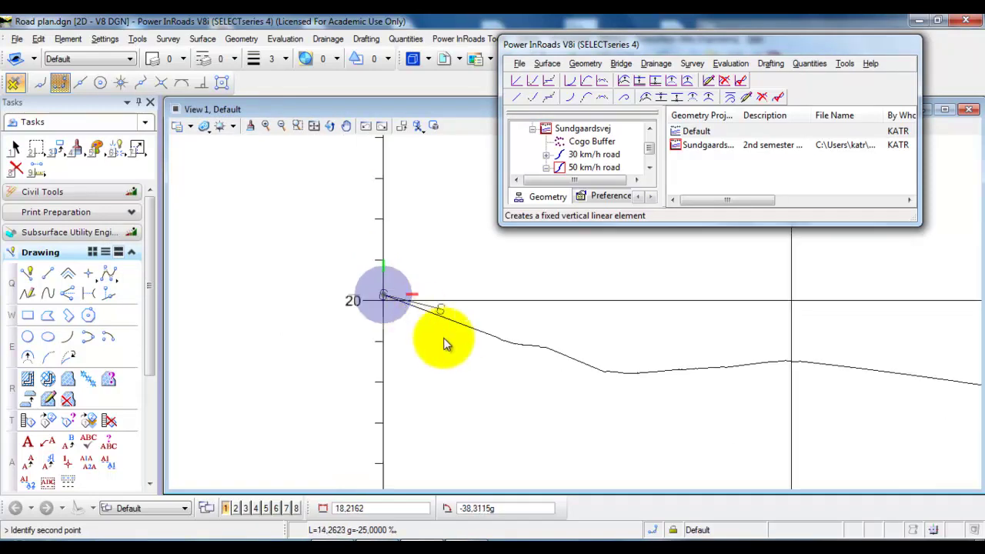
scroll(477, 377, down, 2)
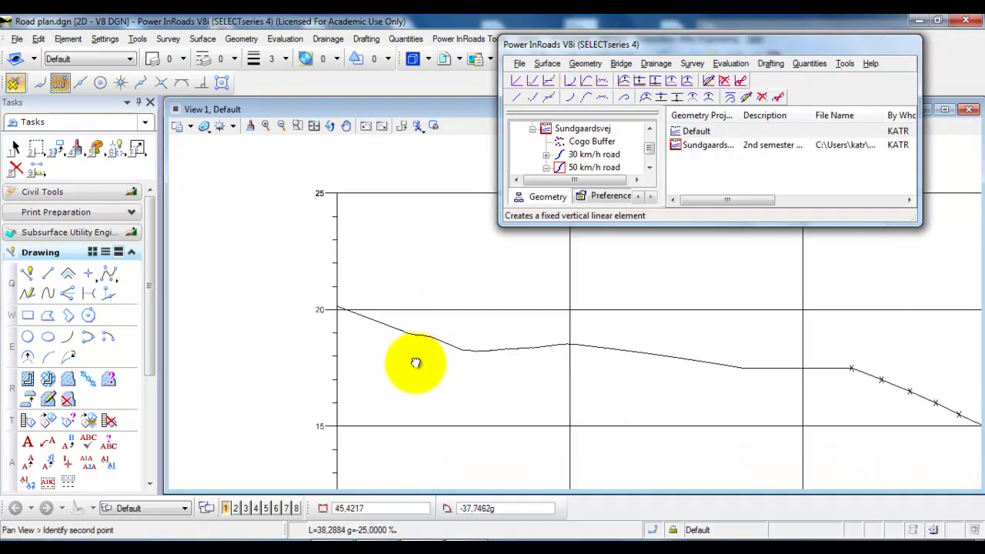
middle_drag(418, 363, 326, 341)
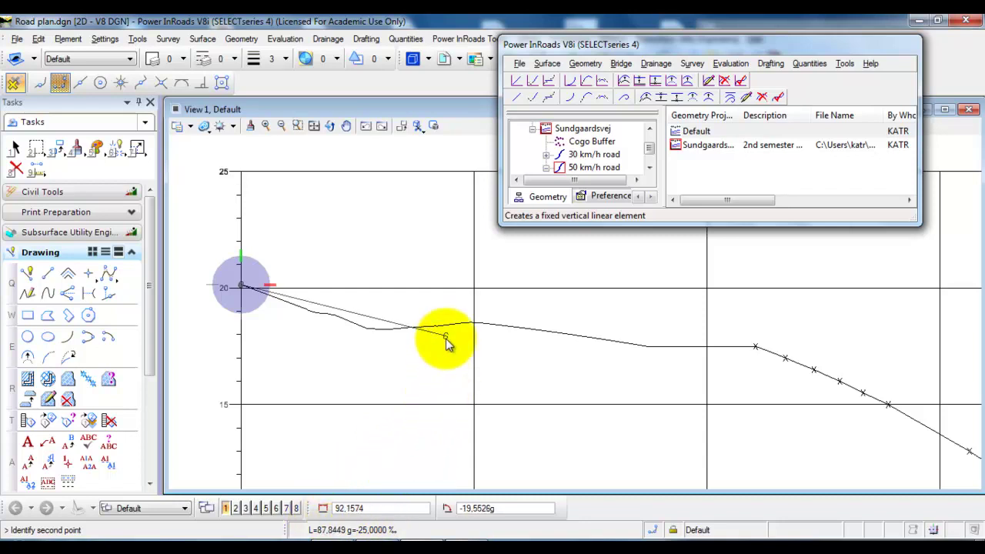
scroll(430, 344, down, 1)
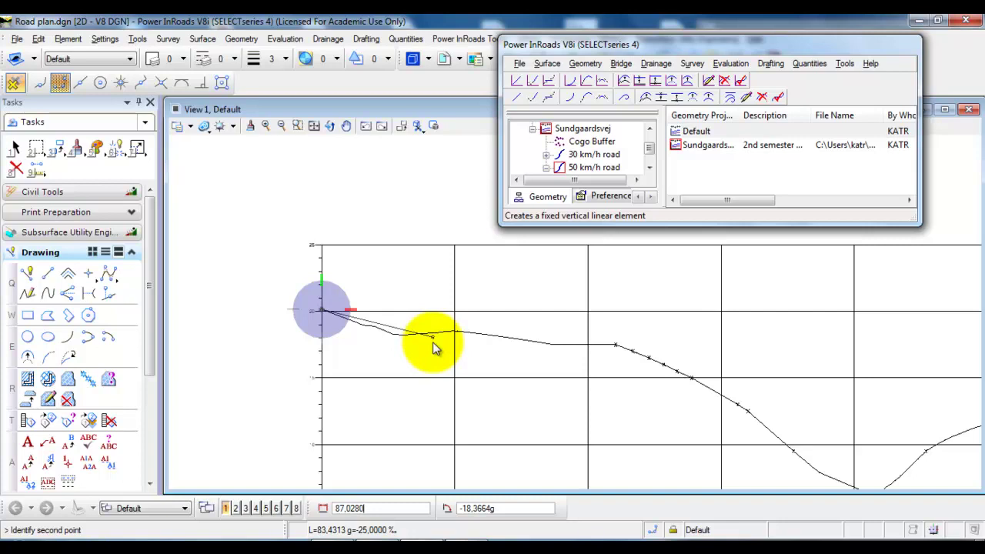
click(432, 342)
click(433, 343)
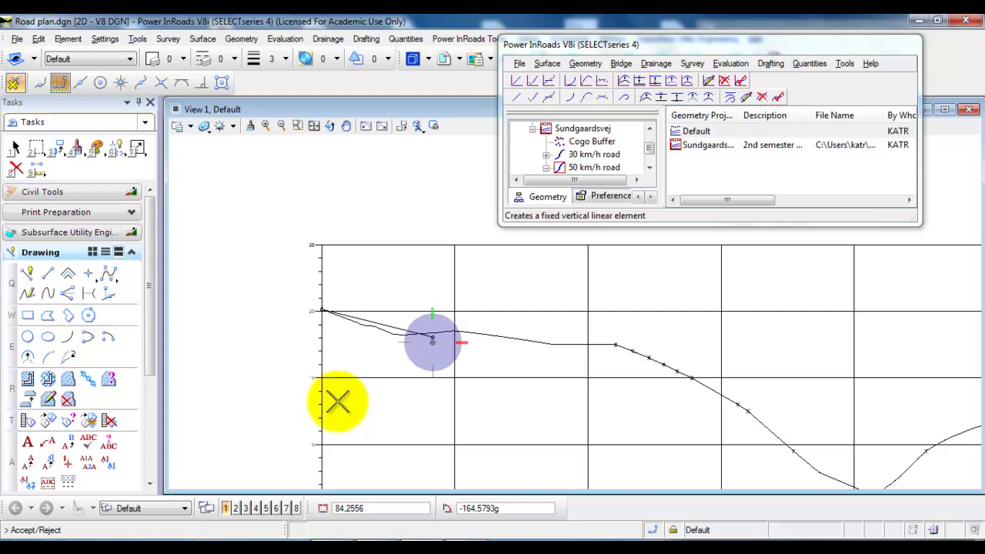
click(404, 356)
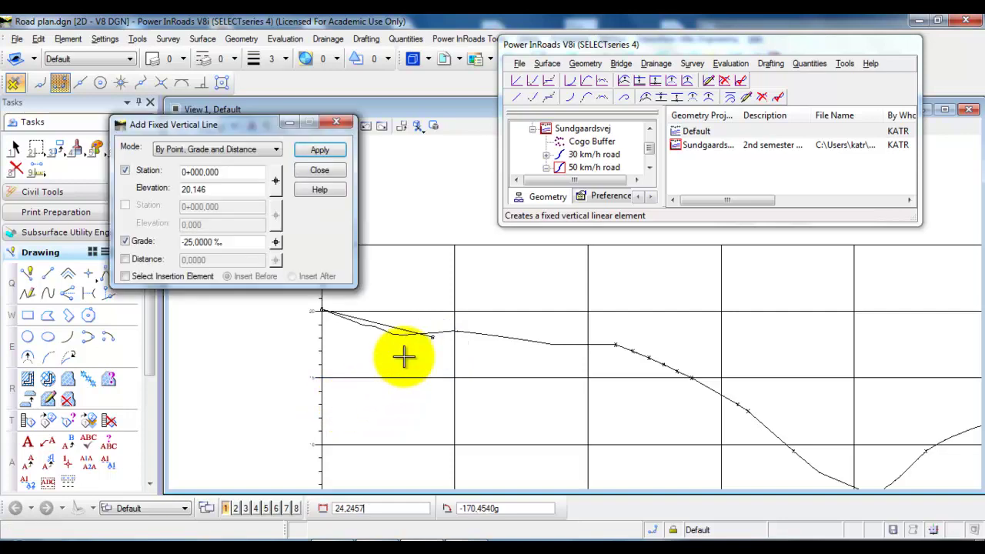
Step: Release the fixed station and grade, and add a second vertical line from the first line's end, about 134 m long at about -10 ‰
click(126, 240)
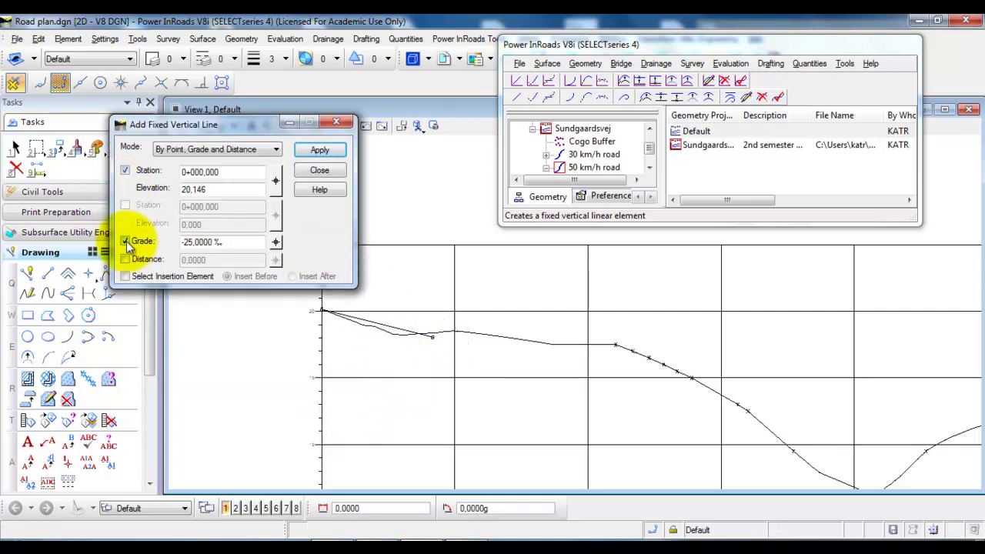
click(125, 170)
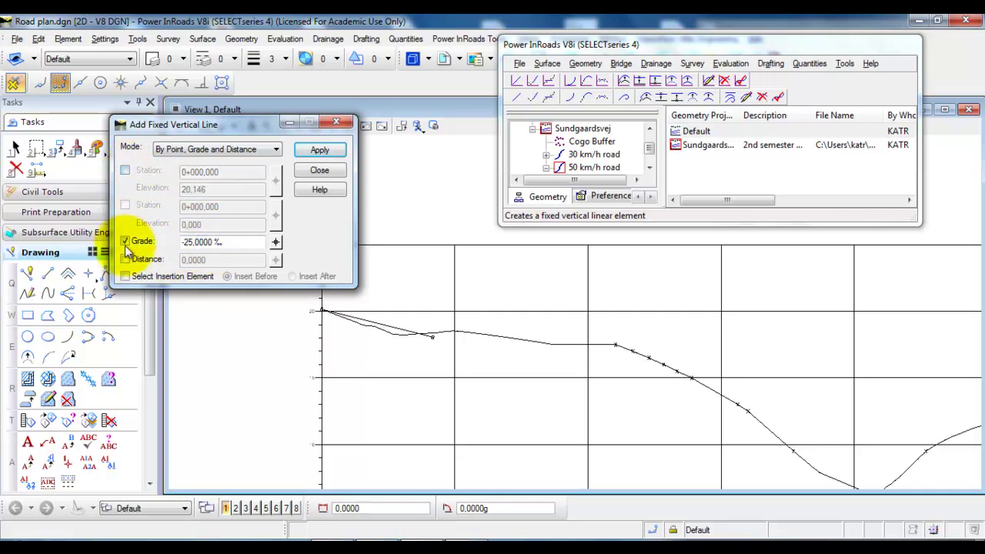
click(312, 151)
scroll(433, 341, up, 5)
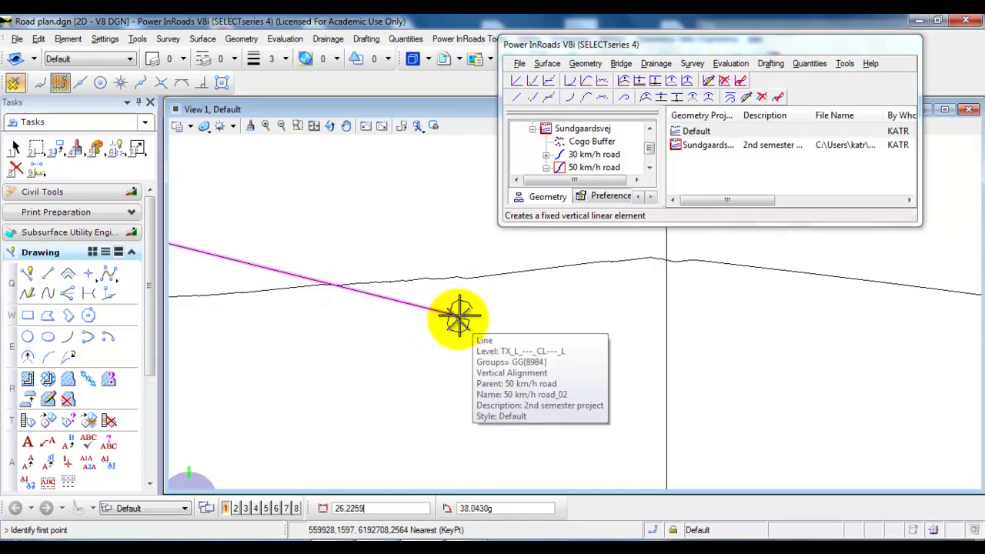
click(458, 317)
scroll(395, 326, down, 4)
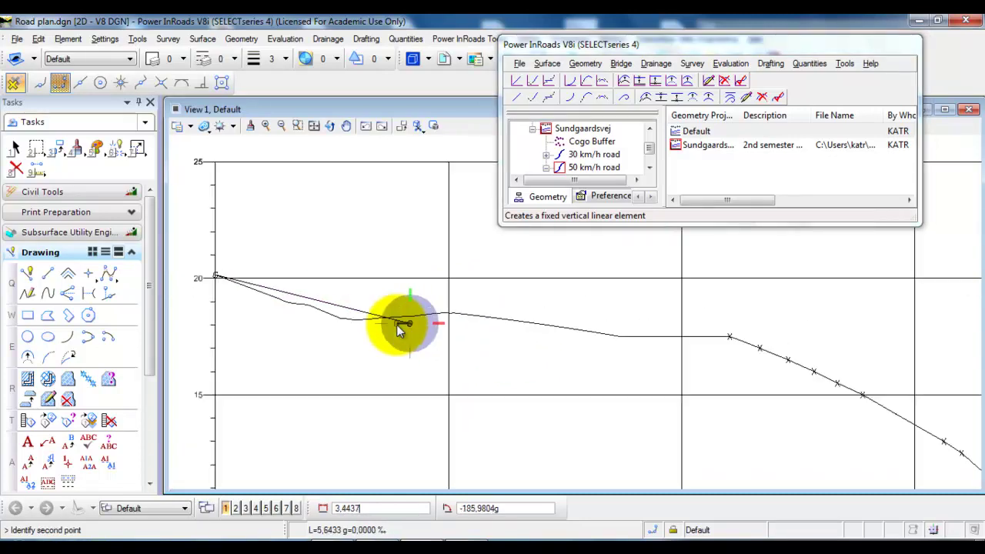
scroll(485, 338, up, 2)
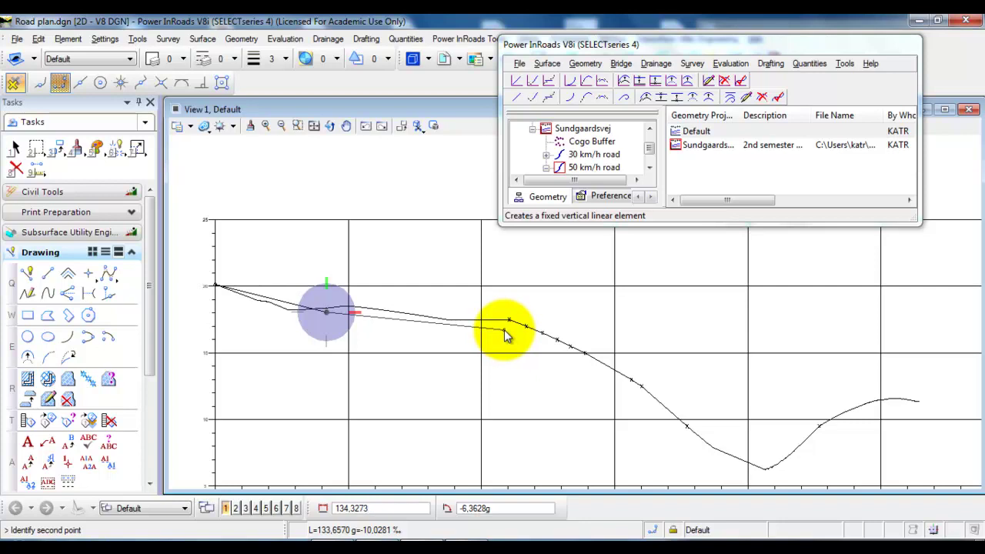
click(505, 333)
click(504, 330)
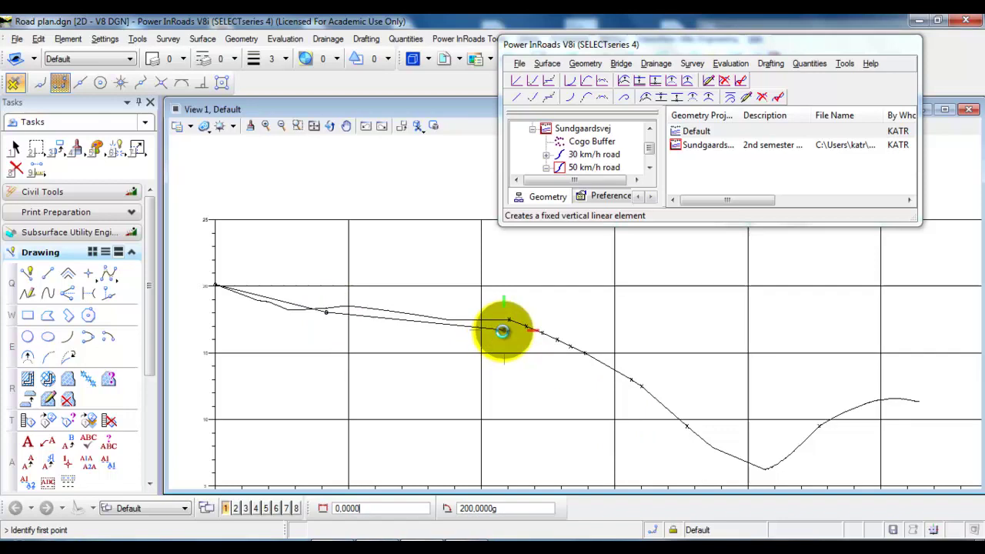
Step: Add a third vertical line from the second line's end, about 162 m long at about -50 ‰
click(504, 330)
click(515, 379)
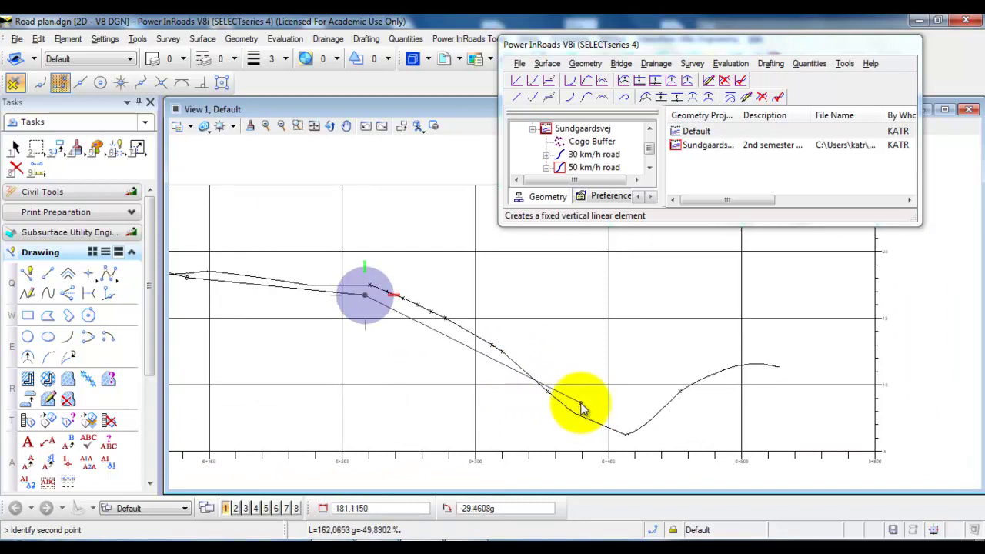
click(582, 407)
click(582, 406)
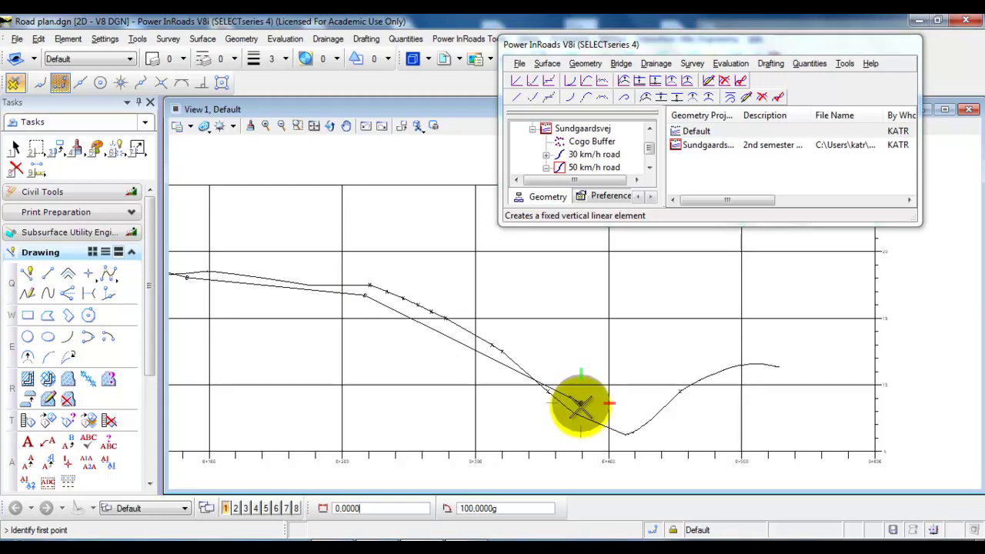
Step: Add a fourth vertical line from the third line's end to the end of the ground profile, about 150 m at about 18 ‰, and finish the command
click(582, 403)
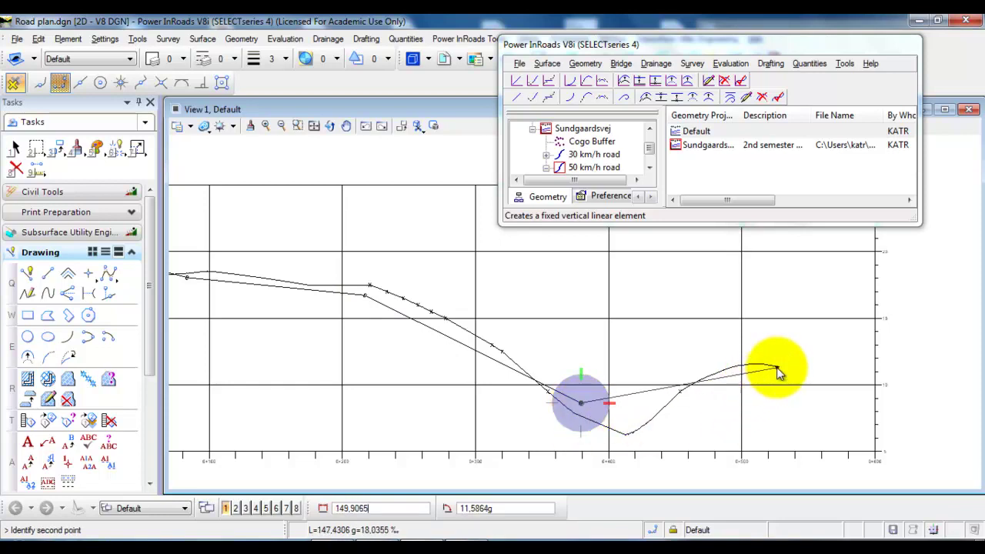
scroll(778, 371, up, 5)
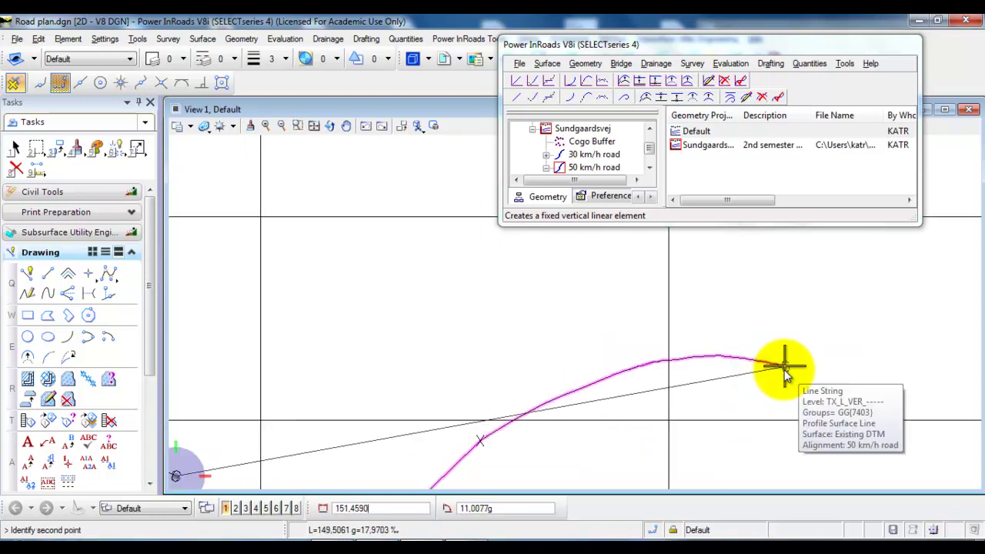
click(785, 368)
click(784, 366)
right_click(780, 366)
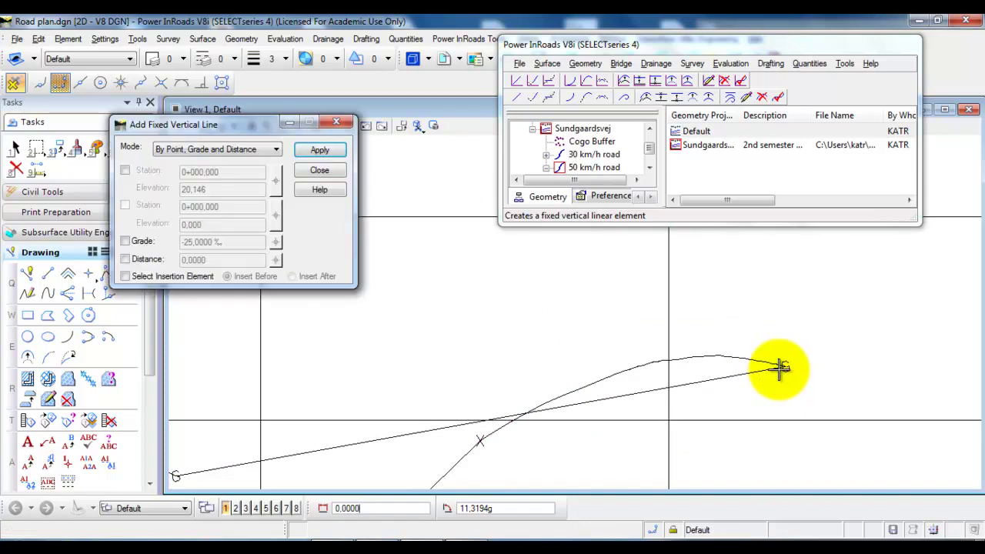
scroll(777, 367, down, 5)
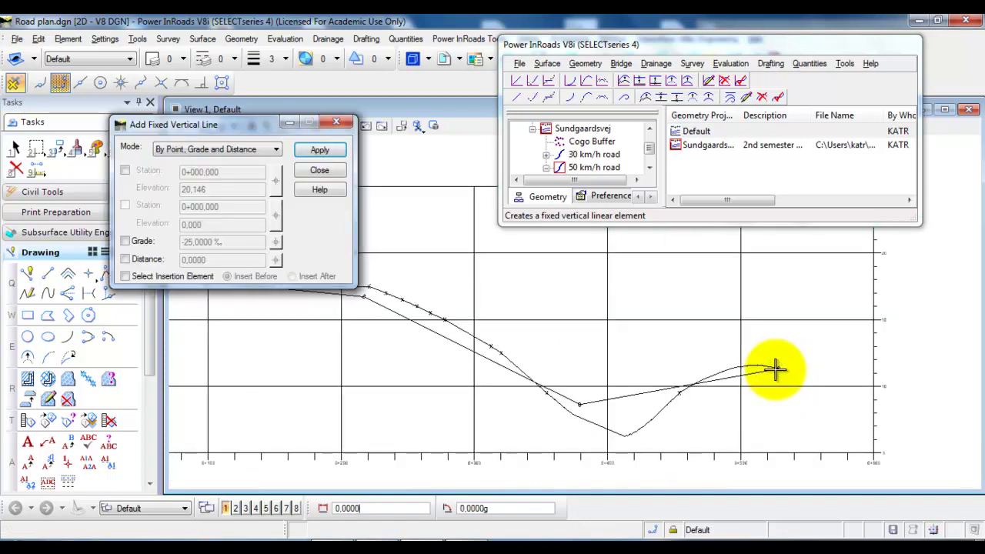
click(319, 171)
Step: Add a free vertical curve with radius -2000 between the first and second vertical lines
scroll(545, 297, down, 2)
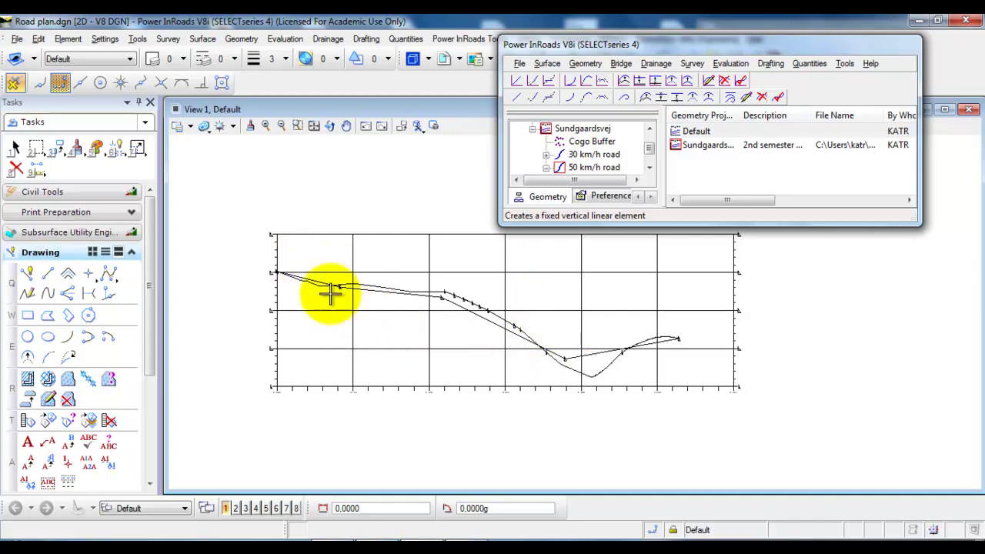
scroll(323, 285, up, 2)
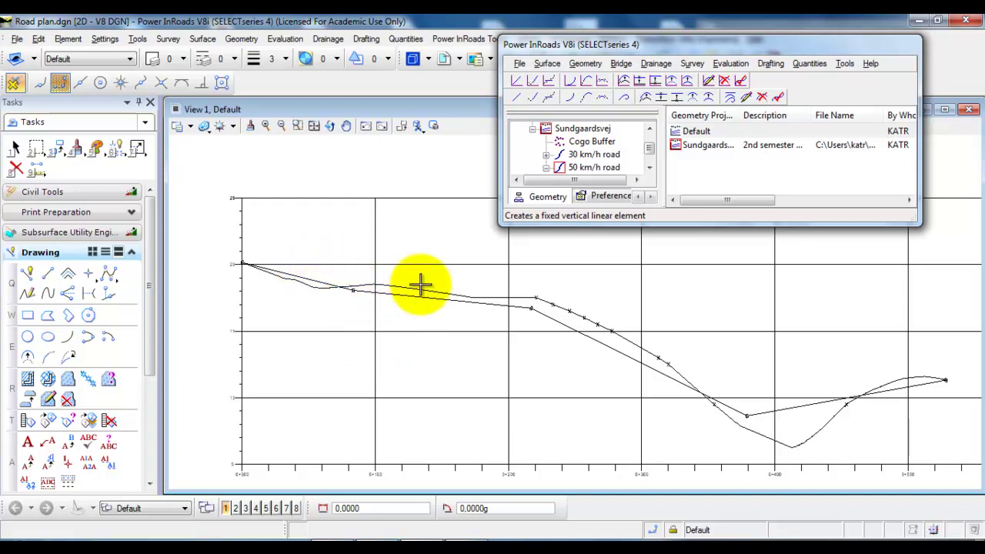
click(602, 82)
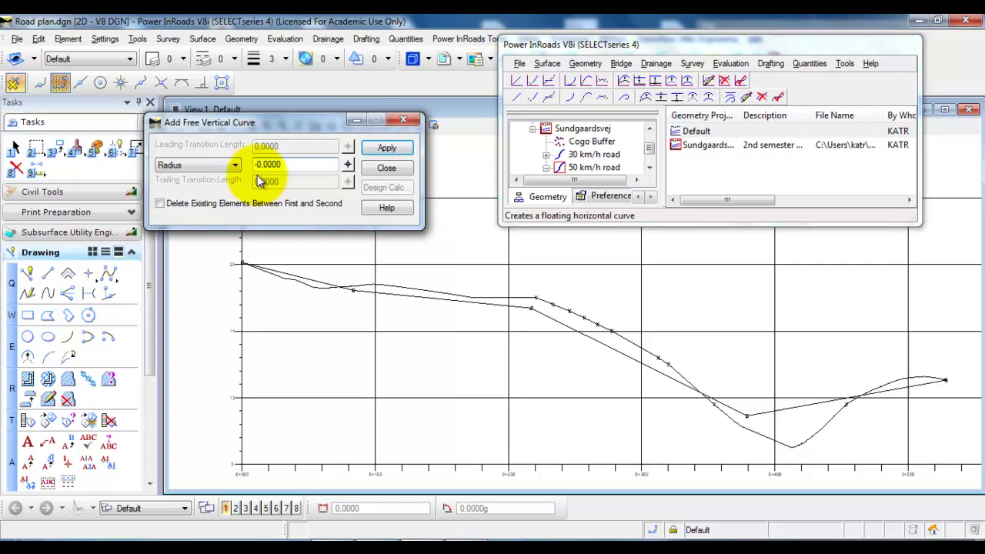
text(00)
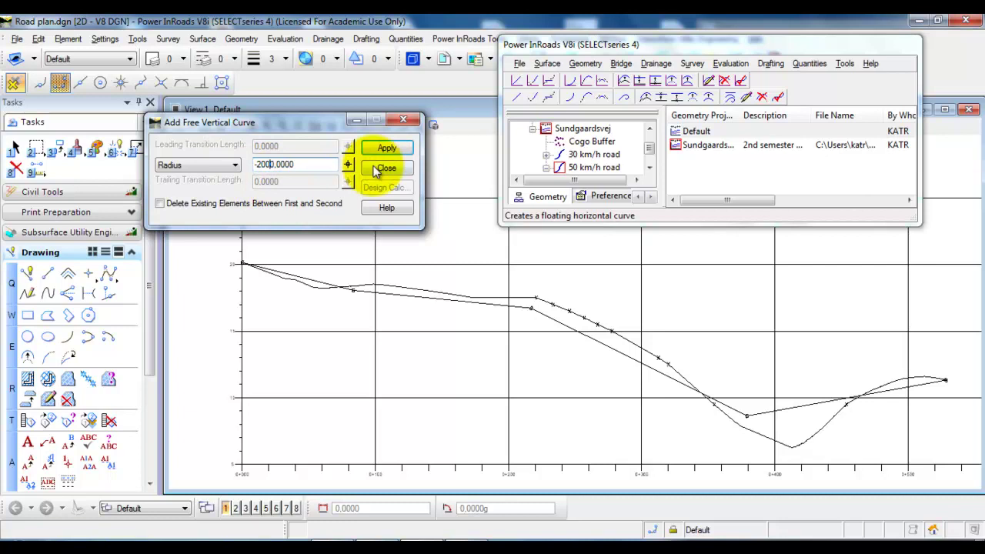
click(386, 147)
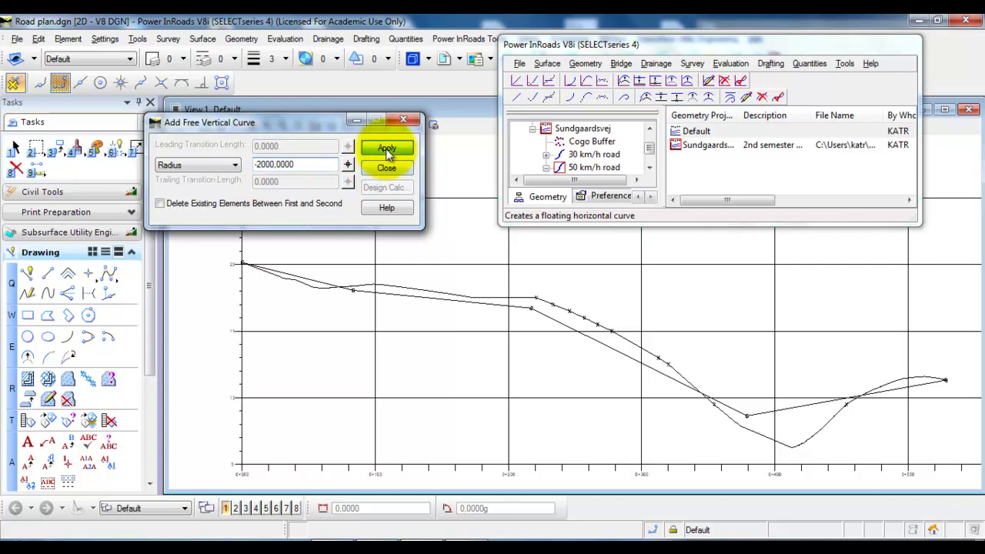
click(324, 280)
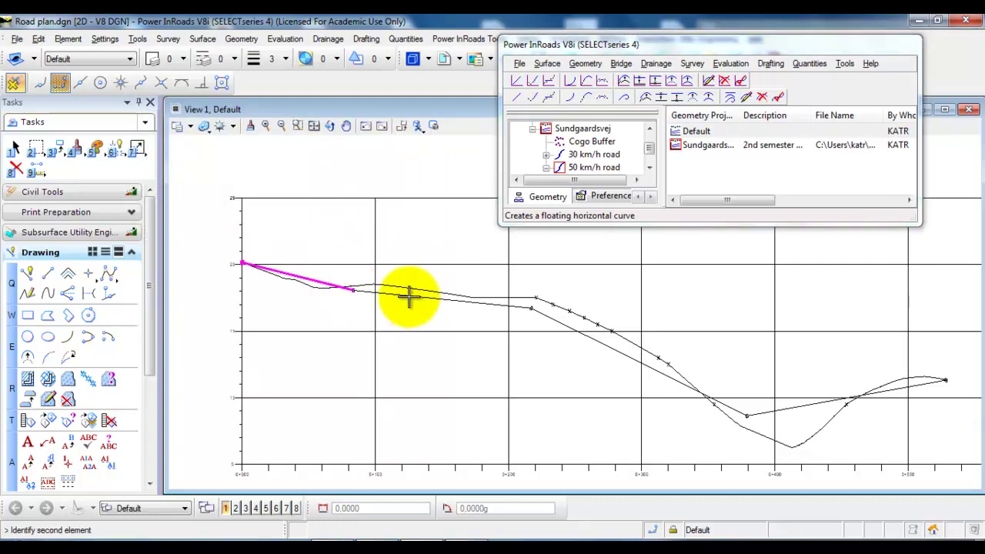
click(408, 296)
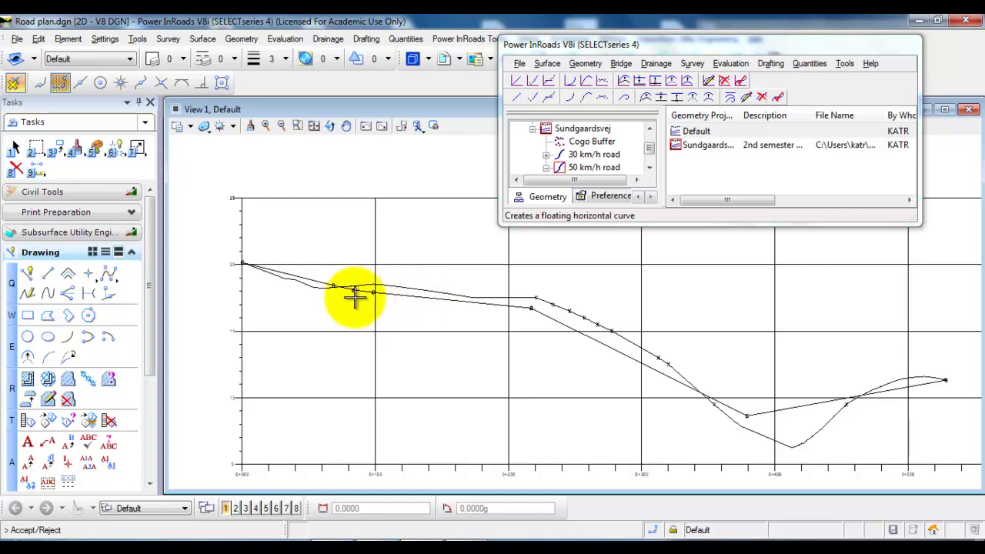
Step: Add a free vertical curve with radius 2000 between the second and third vertical lines and accept it
scroll(353, 293, up, 2)
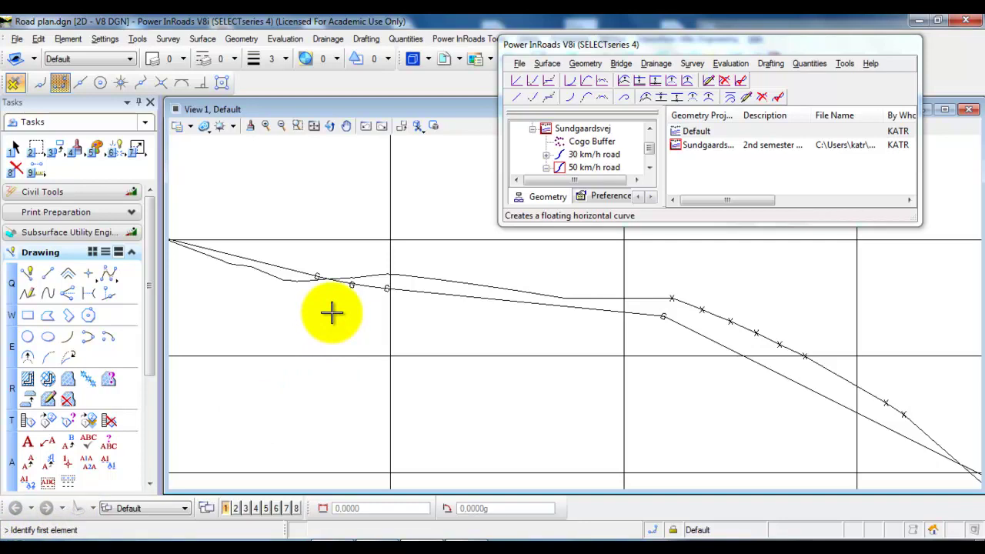
scroll(331, 311, down, 2)
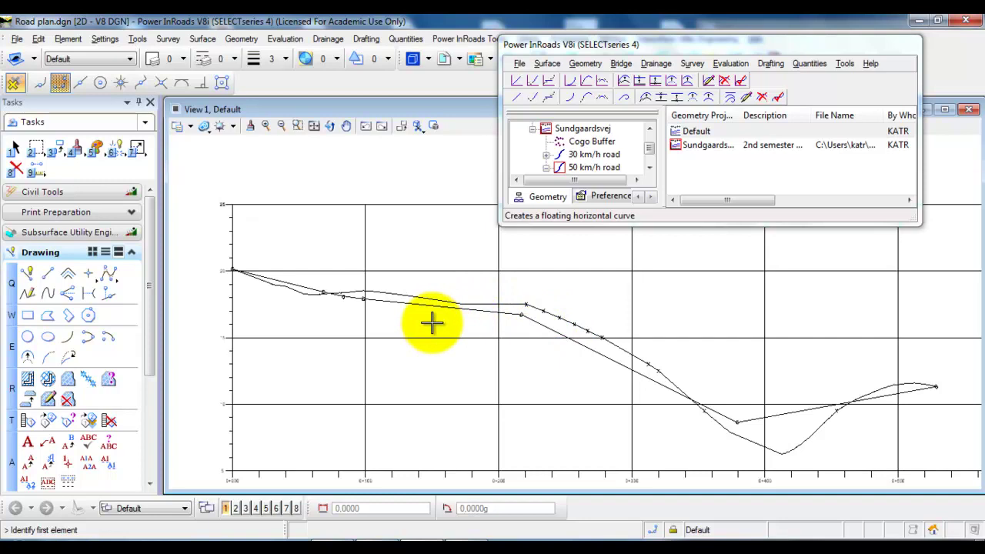
click(266, 164)
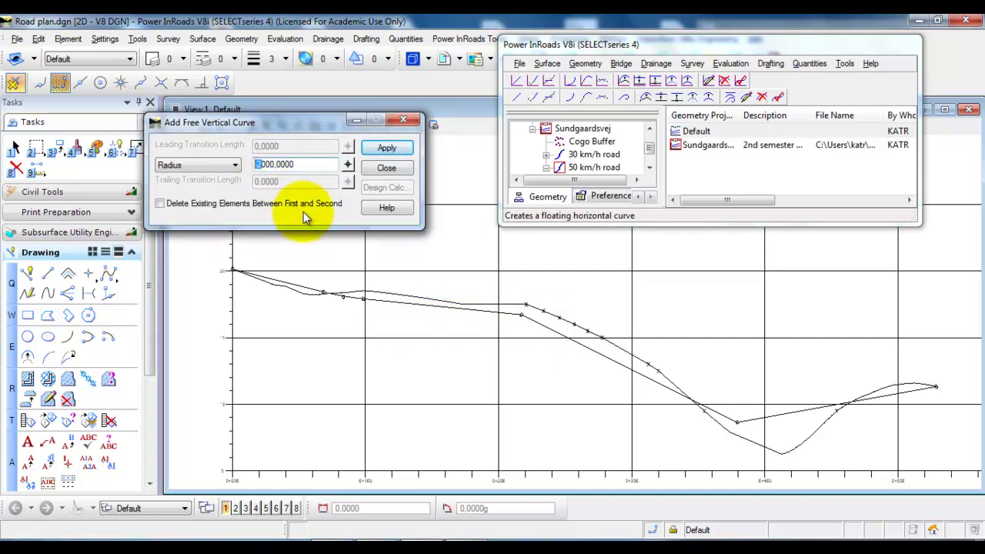
key(Delete)
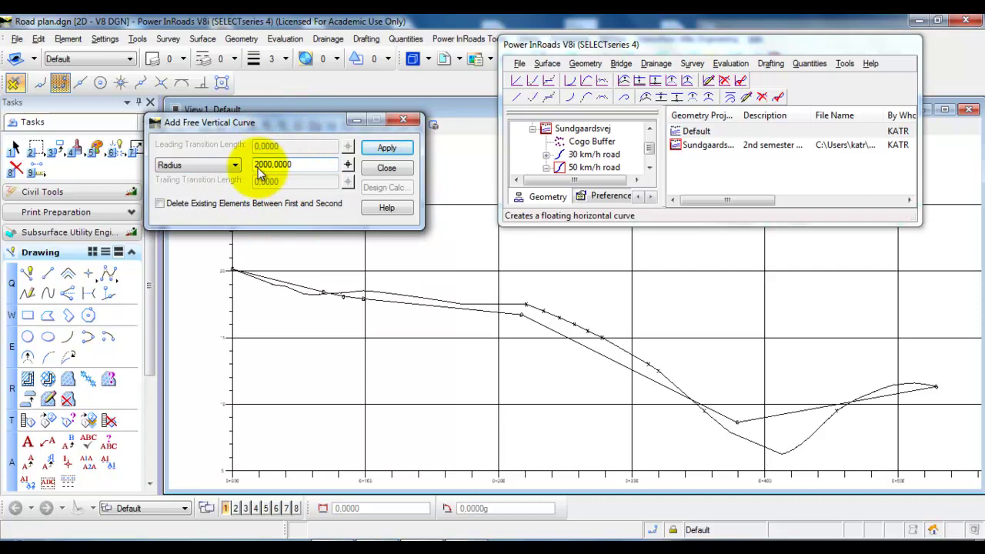
key(Tab)
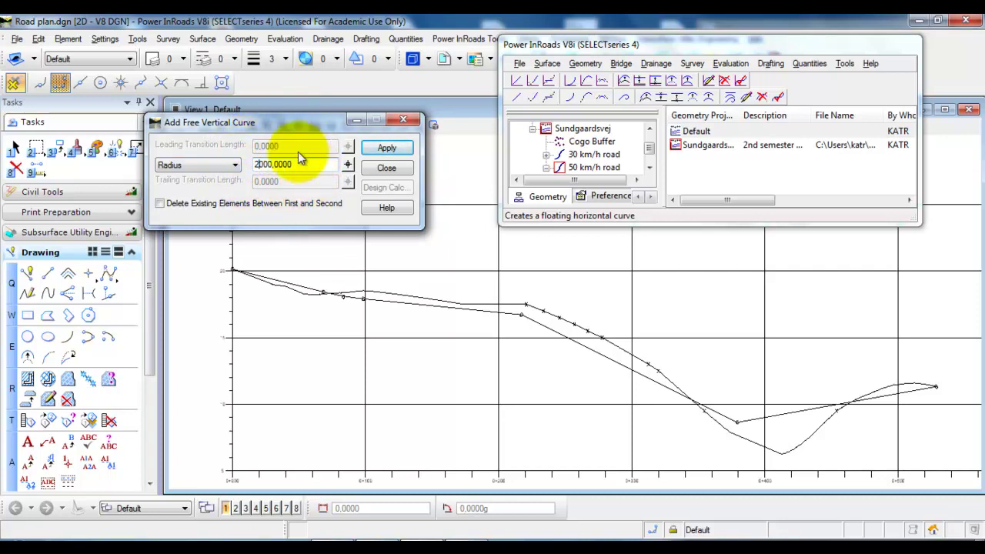
click(258, 164)
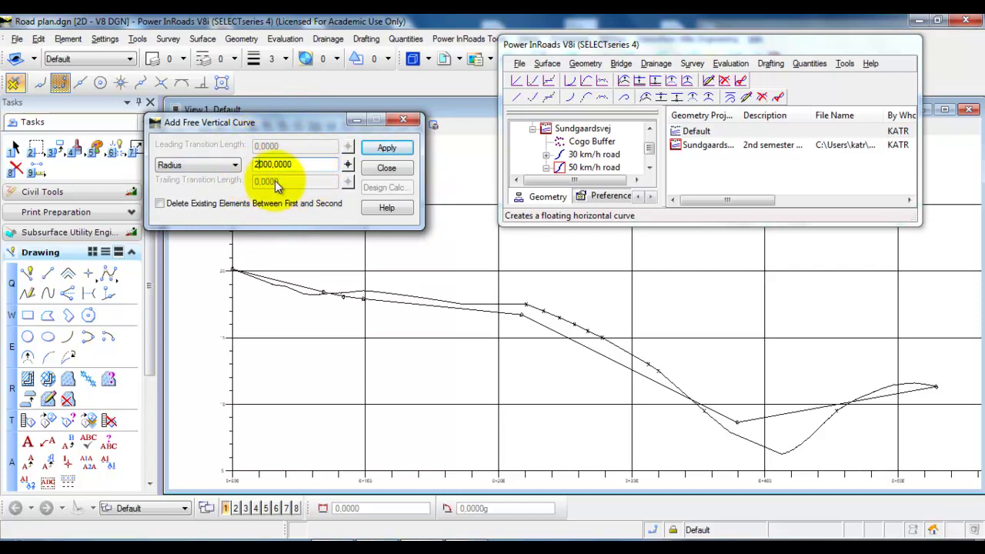
click(384, 150)
click(477, 310)
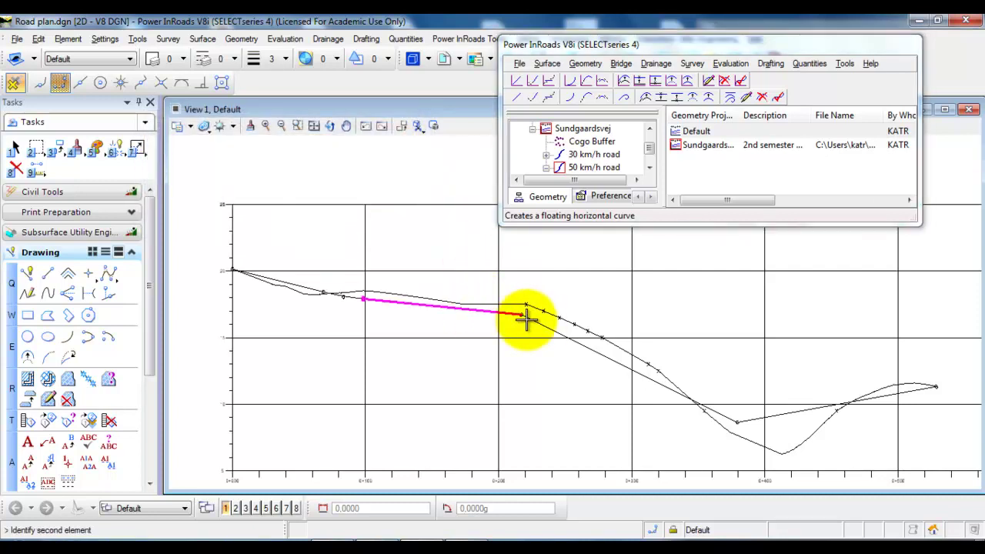
click(537, 323)
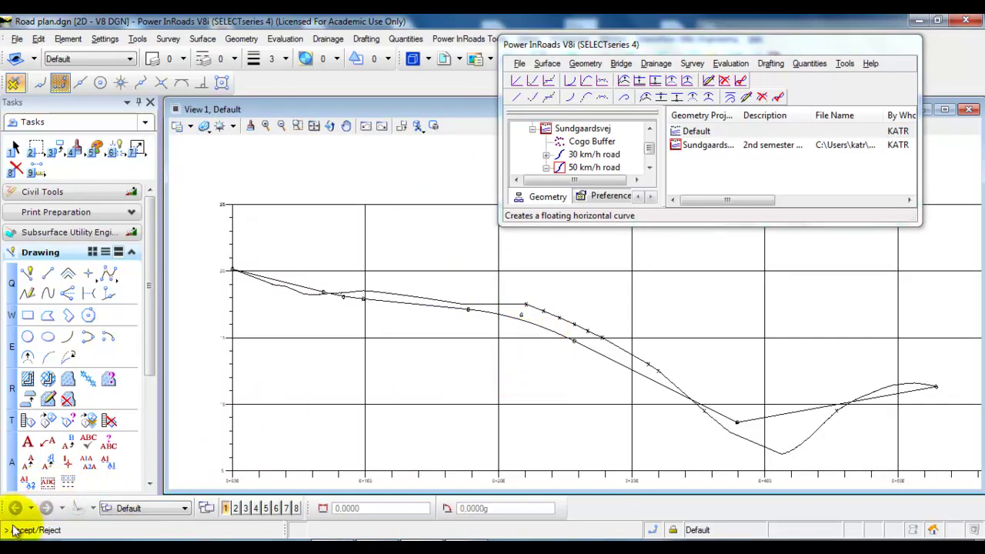
click(532, 364)
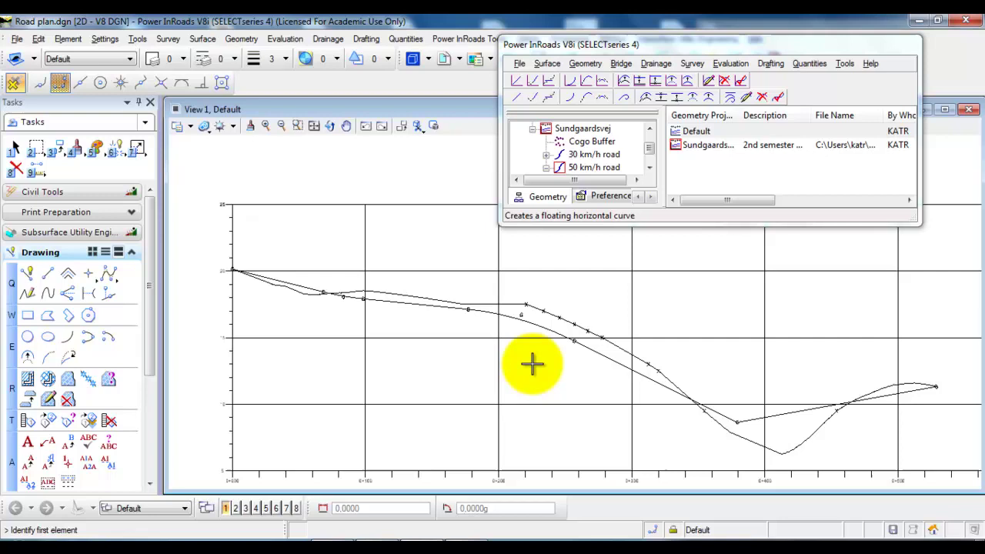
Step: Add a free vertical curve with radius -2000 between the third and fourth vertical lines, and finish the command
middle_drag(663, 381, 607, 351)
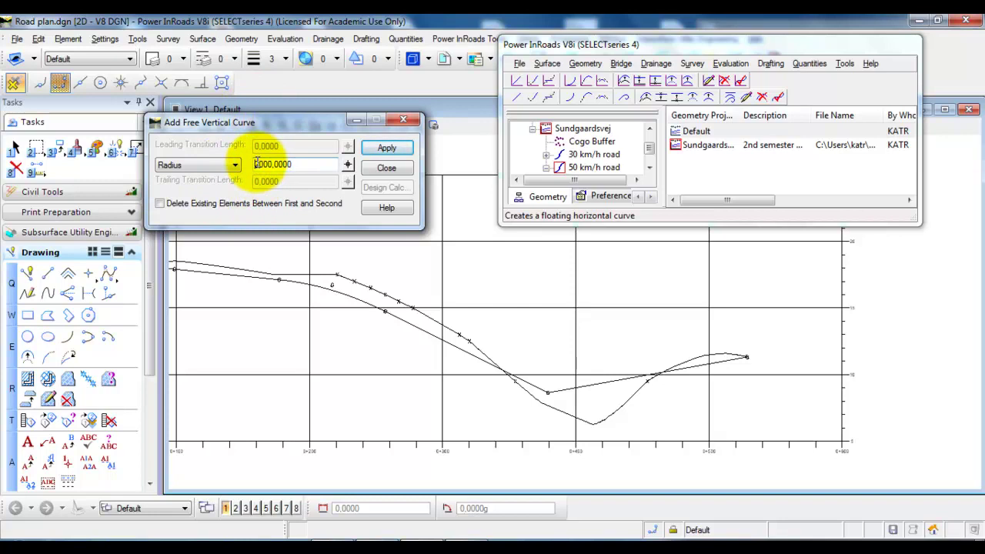
click(390, 148)
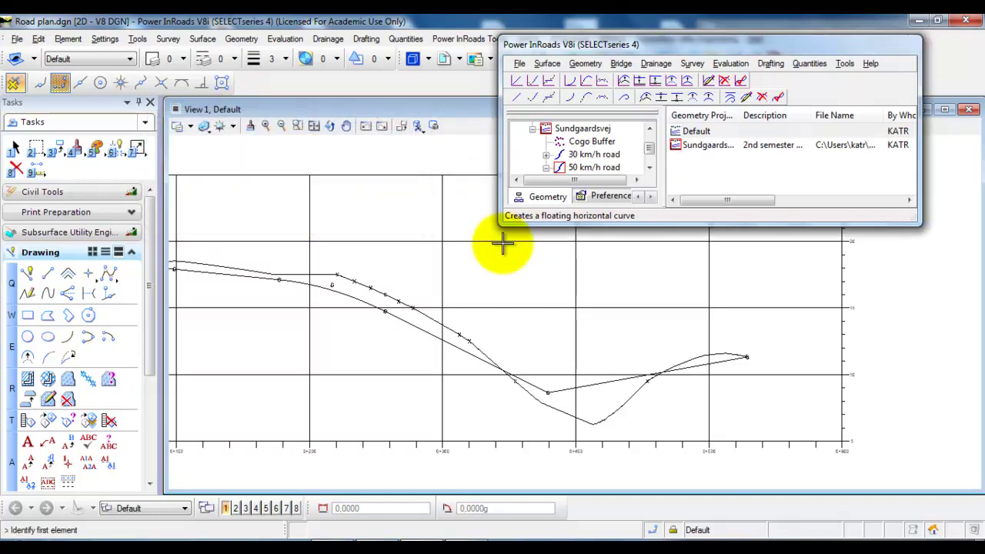
click(471, 354)
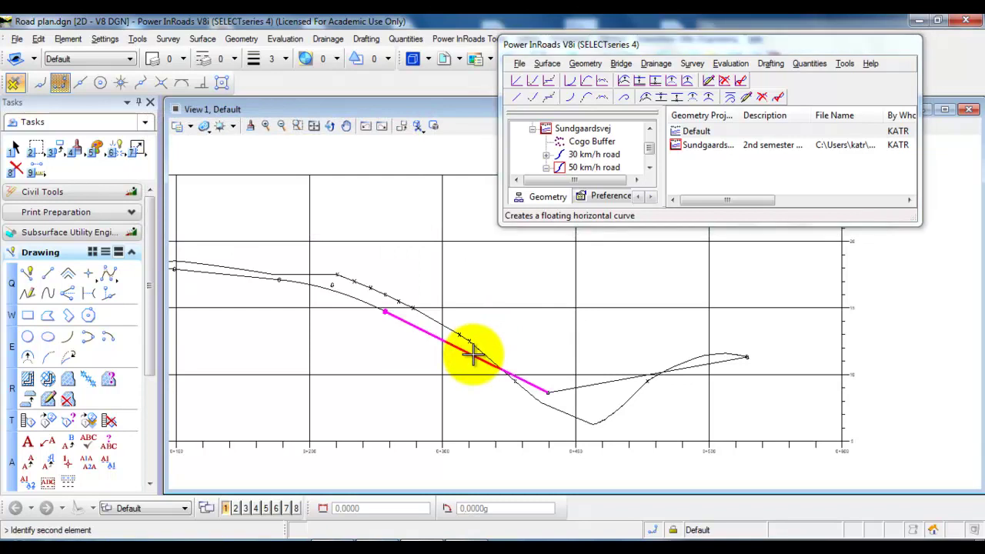
click(635, 376)
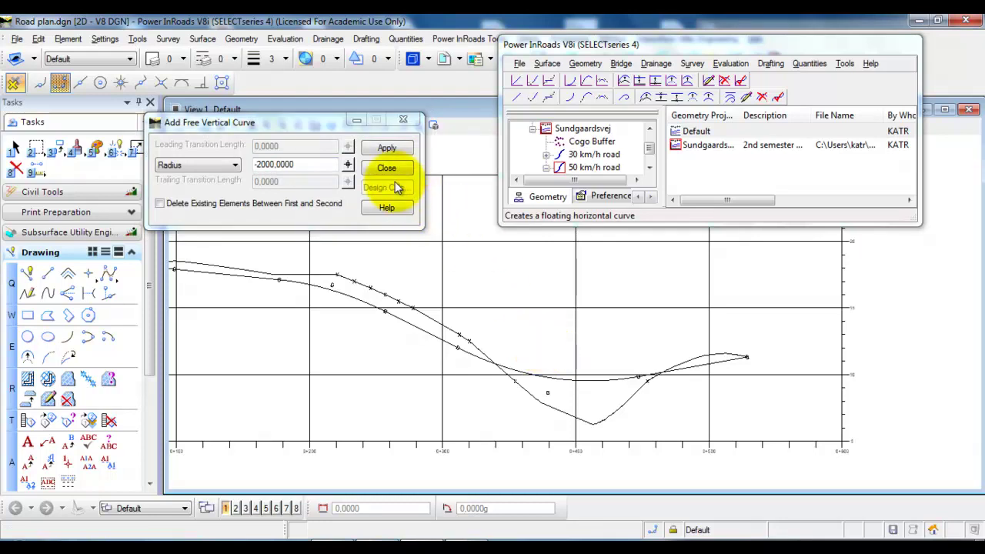
click(387, 168)
Step: Check which levels the straight and curved elements of the 50 km/h vertical alignment are on
scroll(748, 411, down, 2)
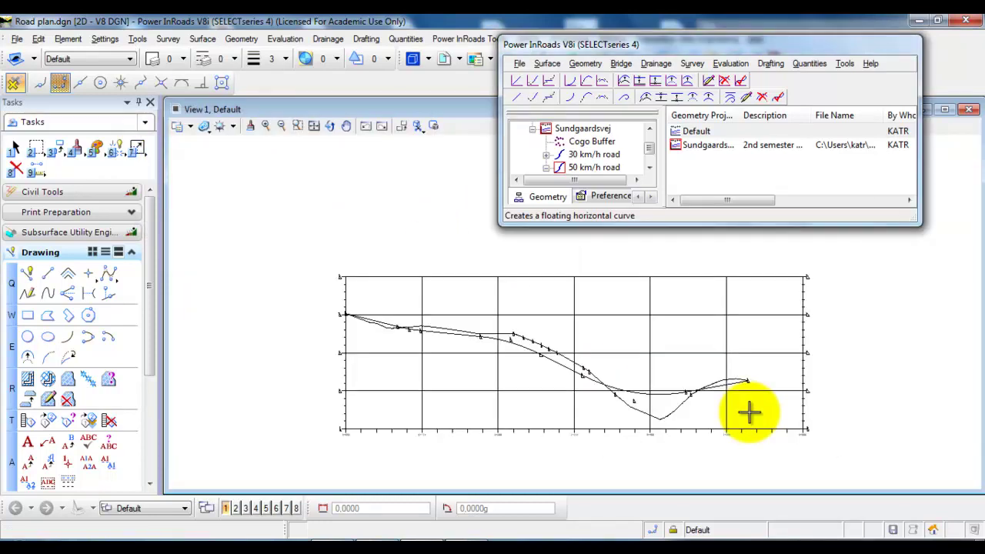
middle_drag(659, 413, 628, 394)
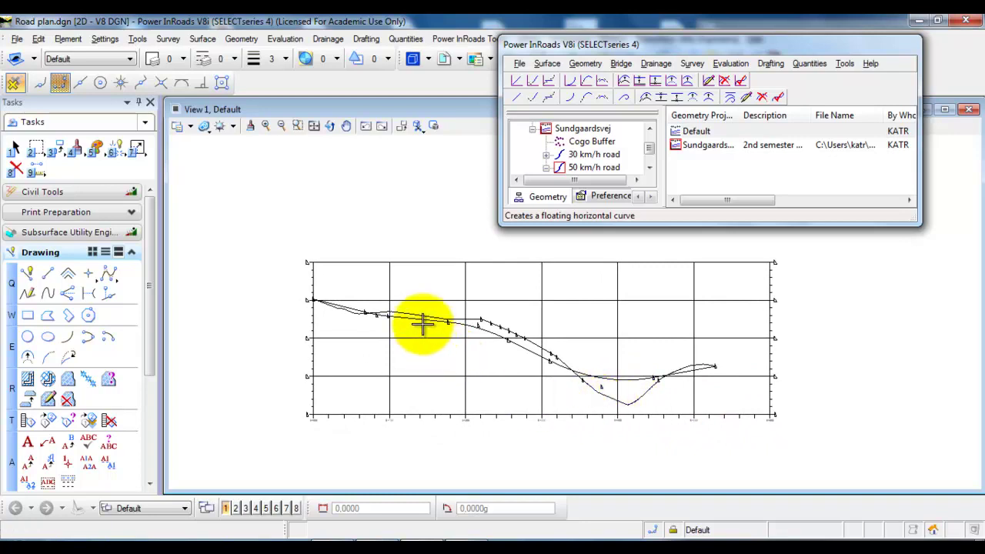
scroll(424, 321, up, 2)
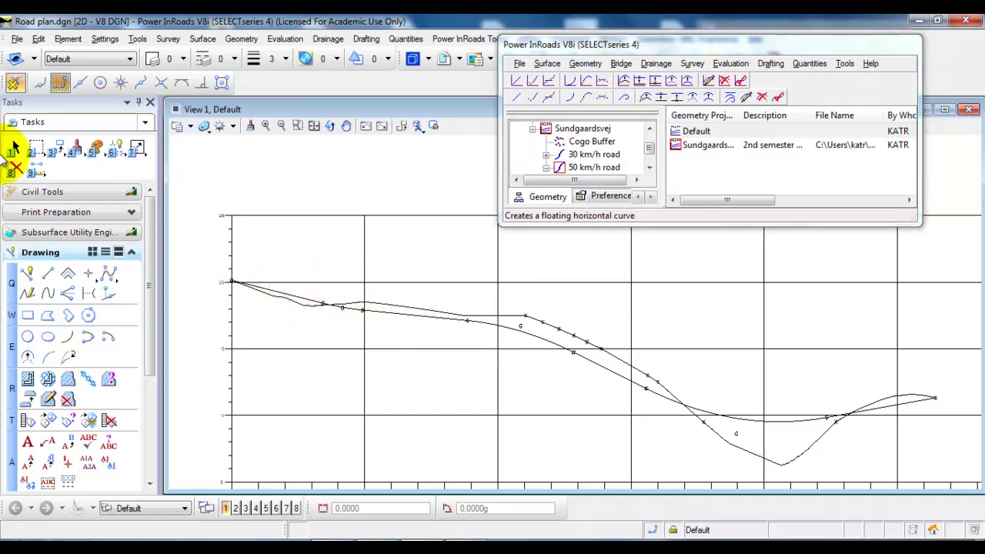
click(14, 148)
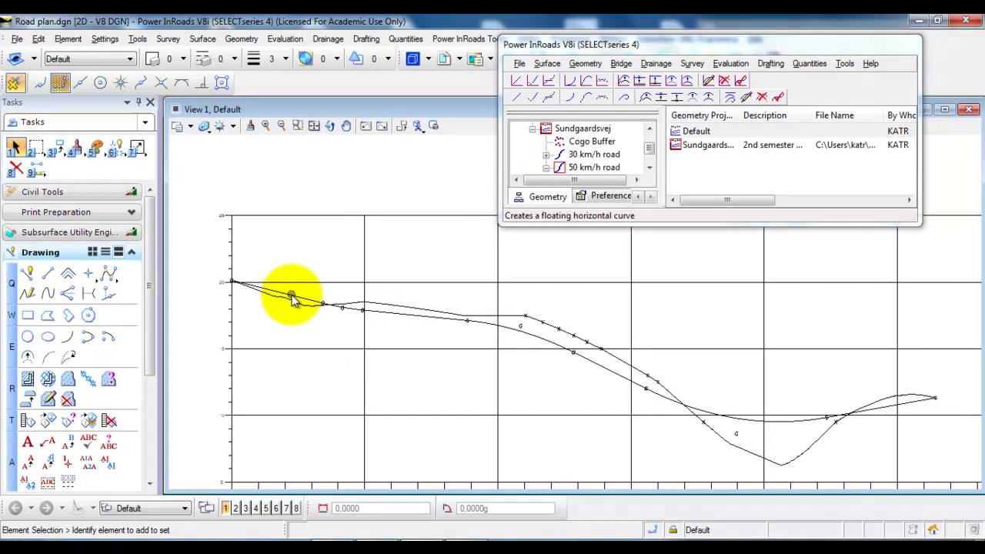
mouse_move(289, 299)
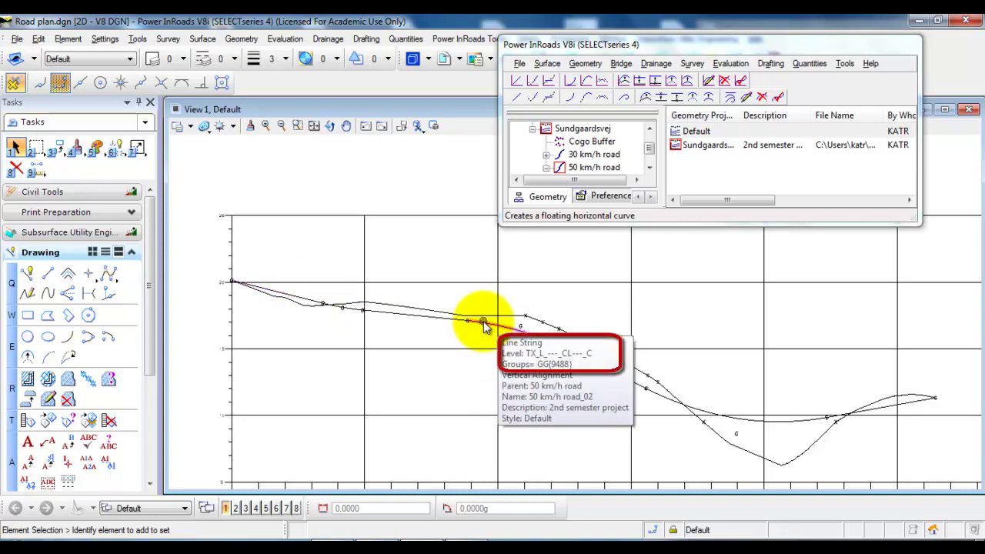
Step: Set the override line weight to 1 for levels TX_L_---_CL---_L and TX_L_---_CL---_C in the Level Manager
drag(593, 44, 590, 73)
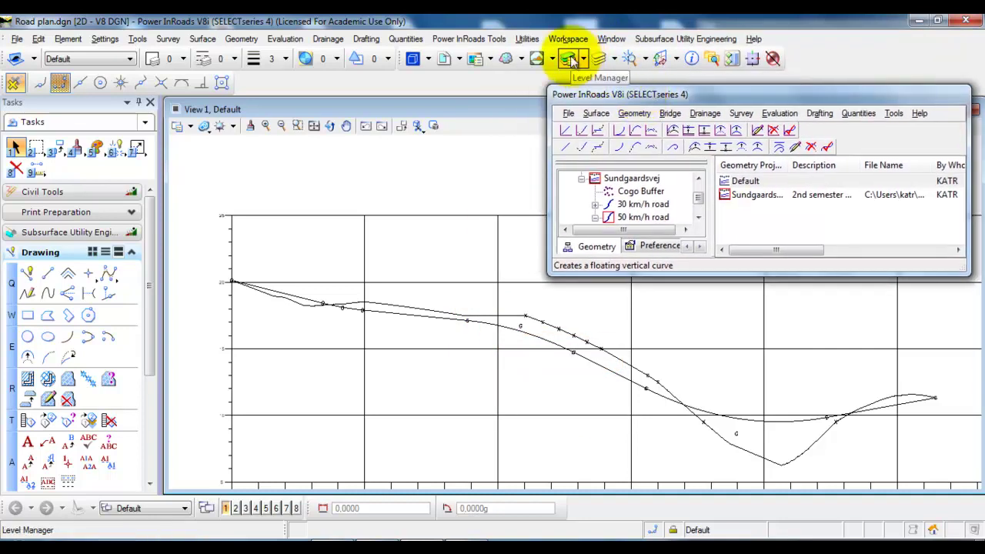
click(570, 61)
scroll(196, 266, down, 1)
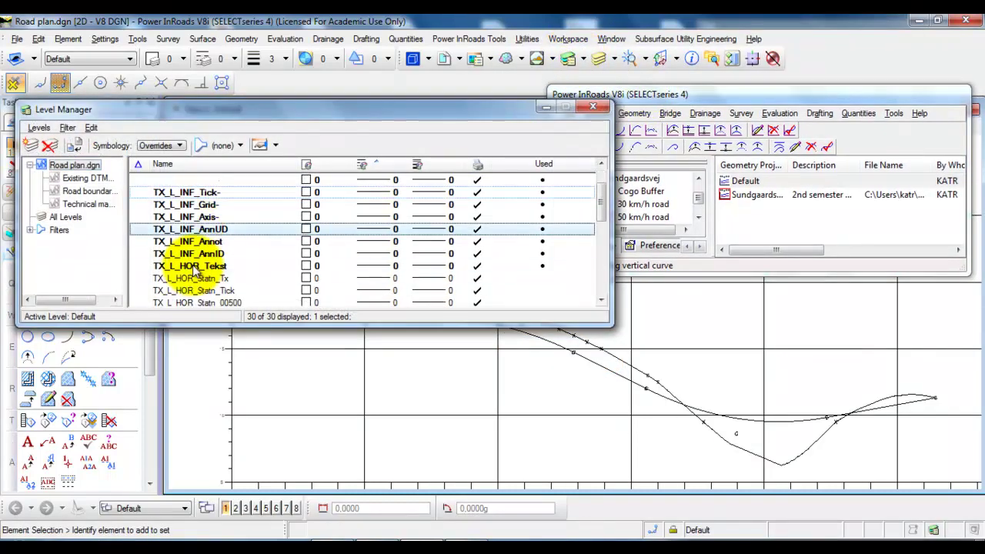
scroll(196, 270, down, 1)
scroll(196, 266, down, 3)
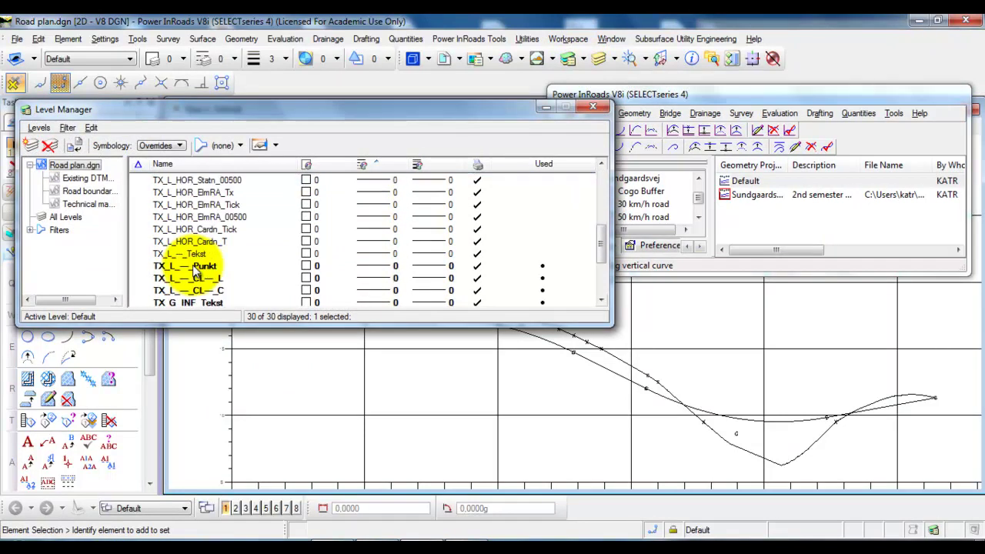
click(165, 244)
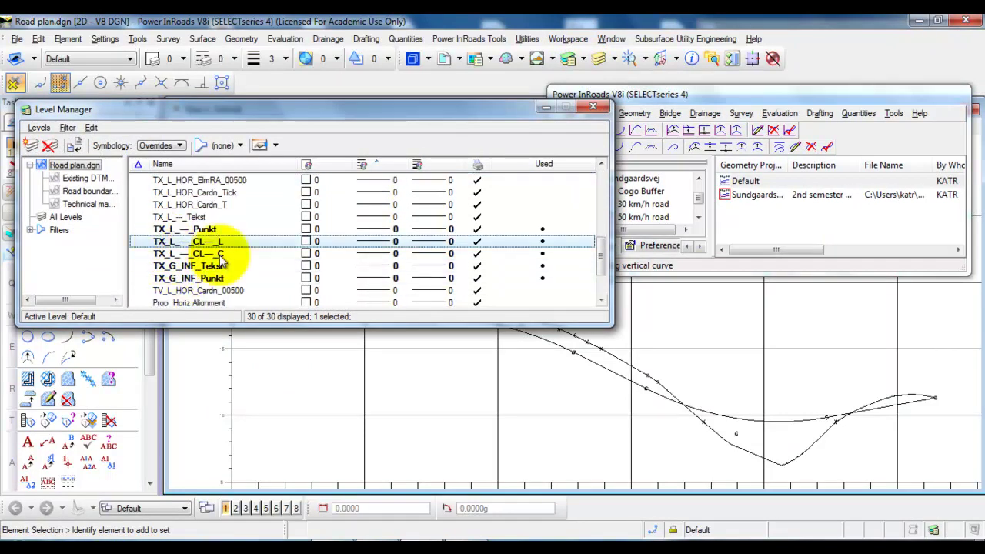
click(423, 243)
click(430, 287)
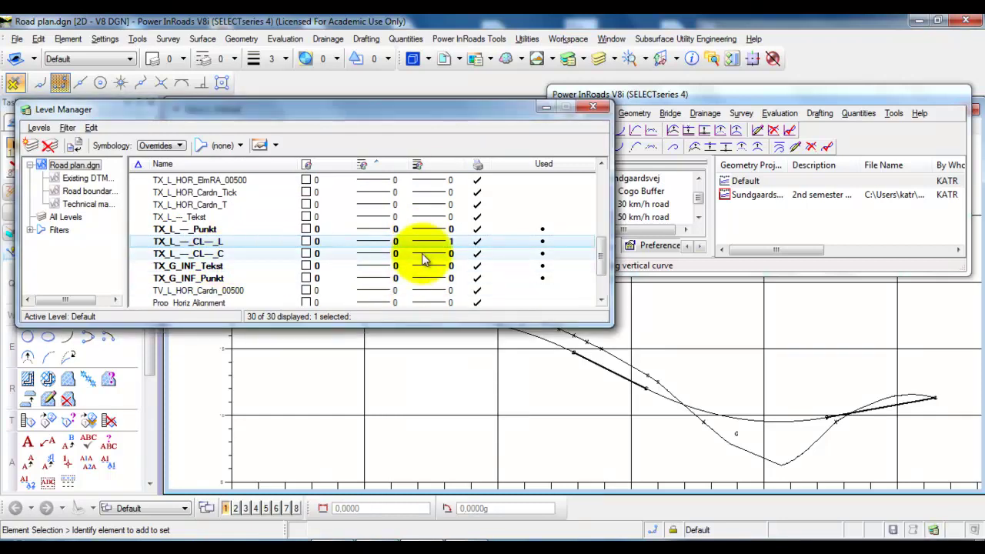
click(422, 254)
click(431, 298)
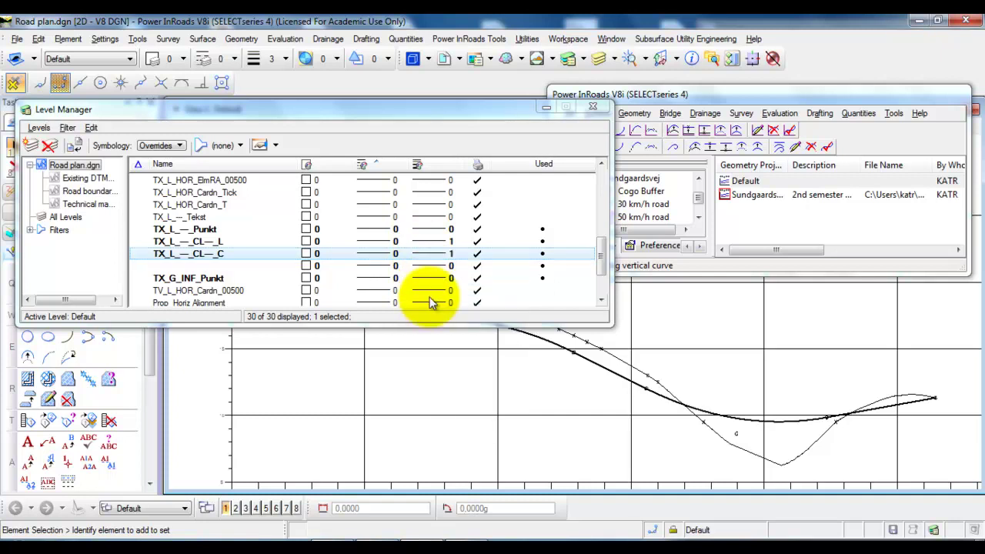
click(591, 109)
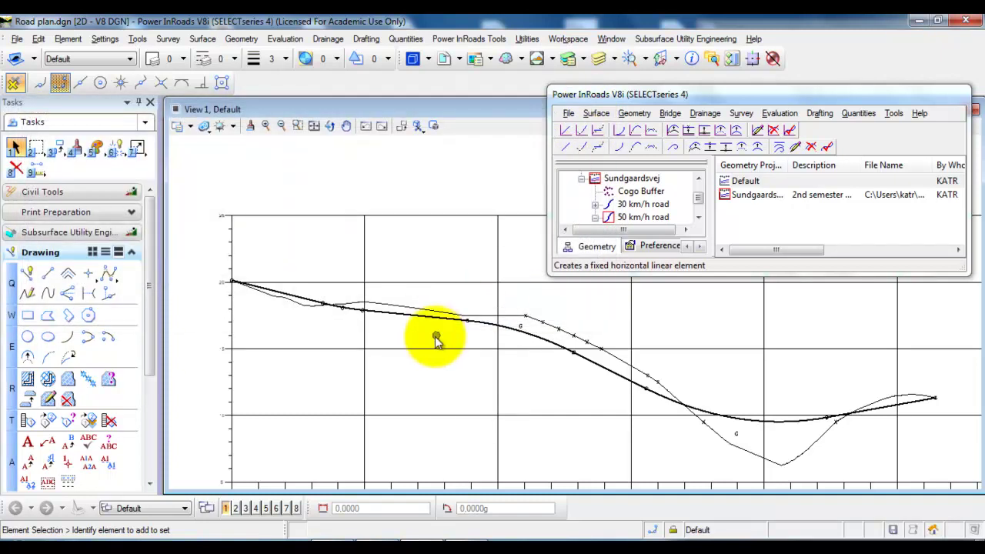
click(234, 282)
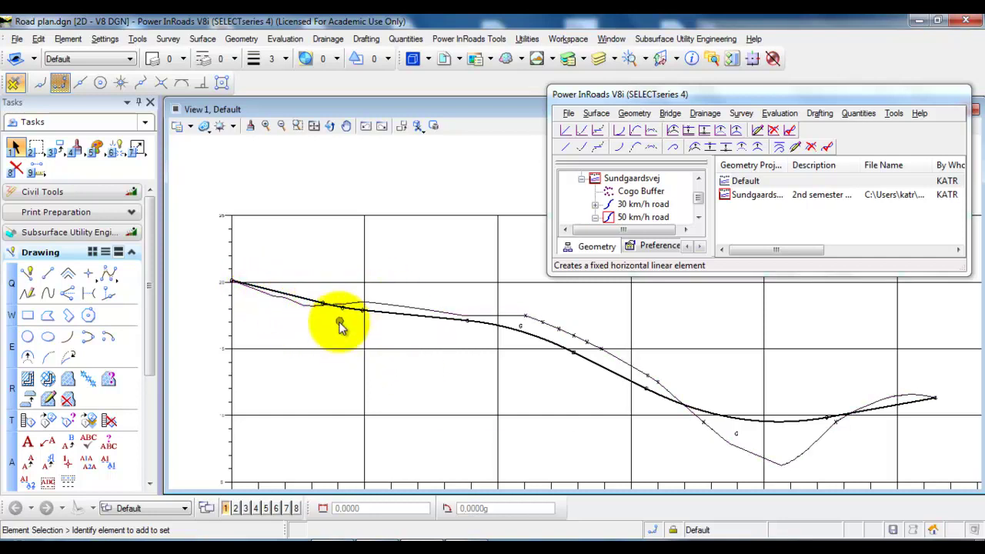
scroll(341, 327, down, 1)
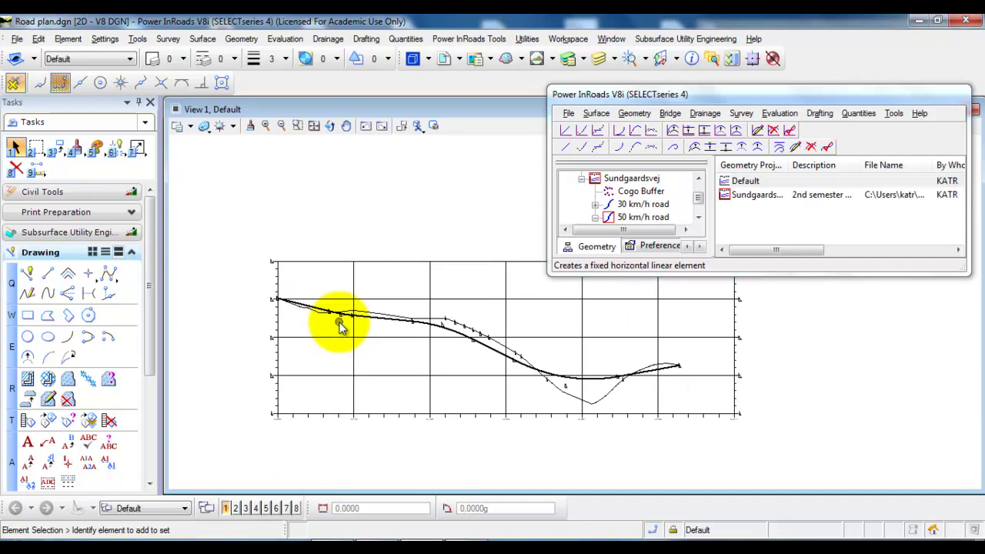
scroll(400, 362, down, 2)
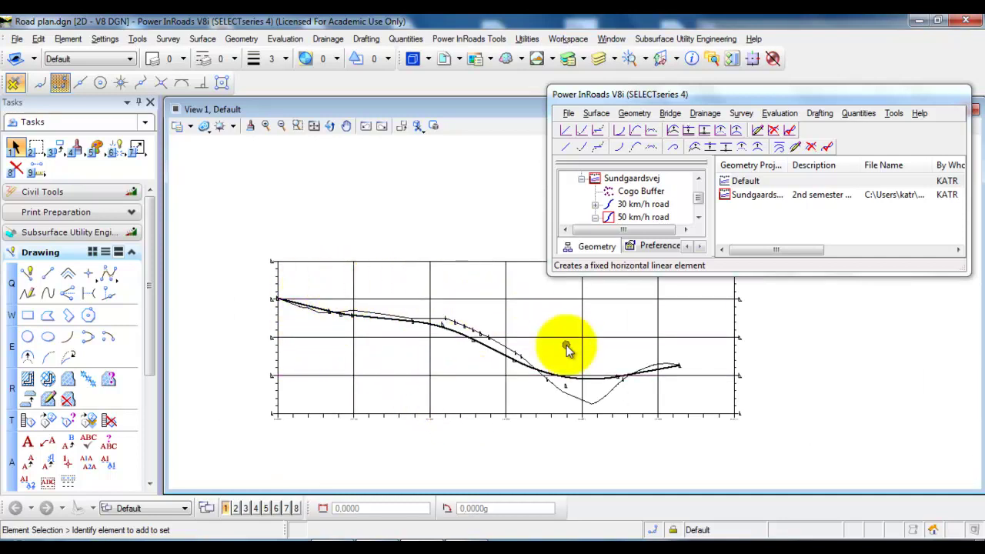
scroll(445, 344, down, 2)
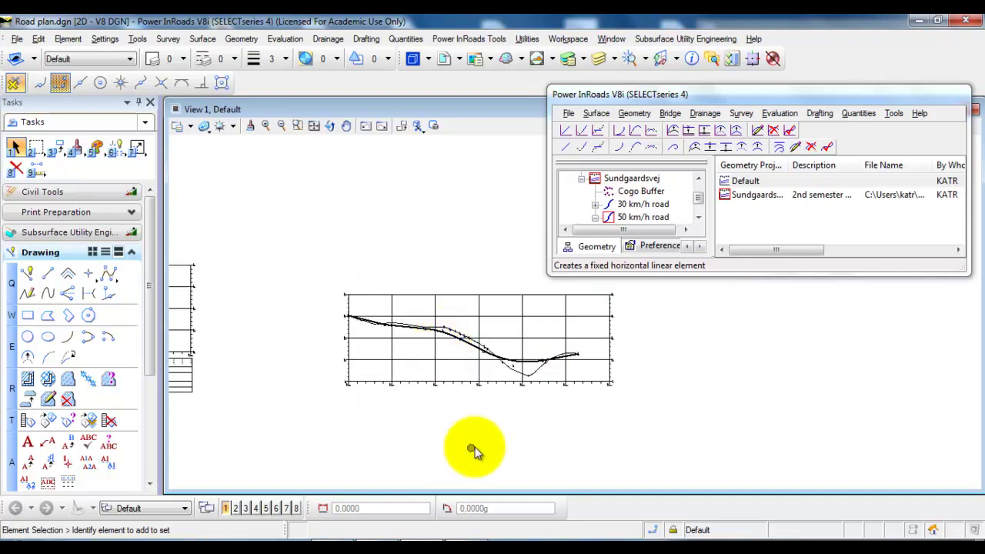